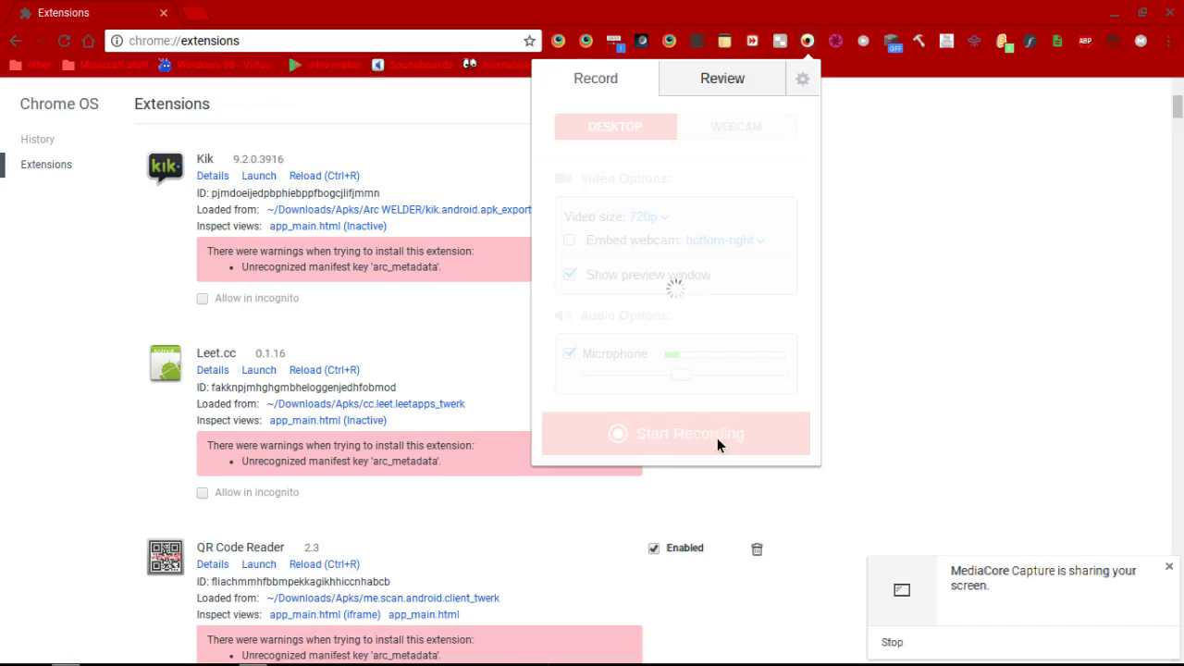
{"action": "left_click", "coordinate": [1170, 567]}
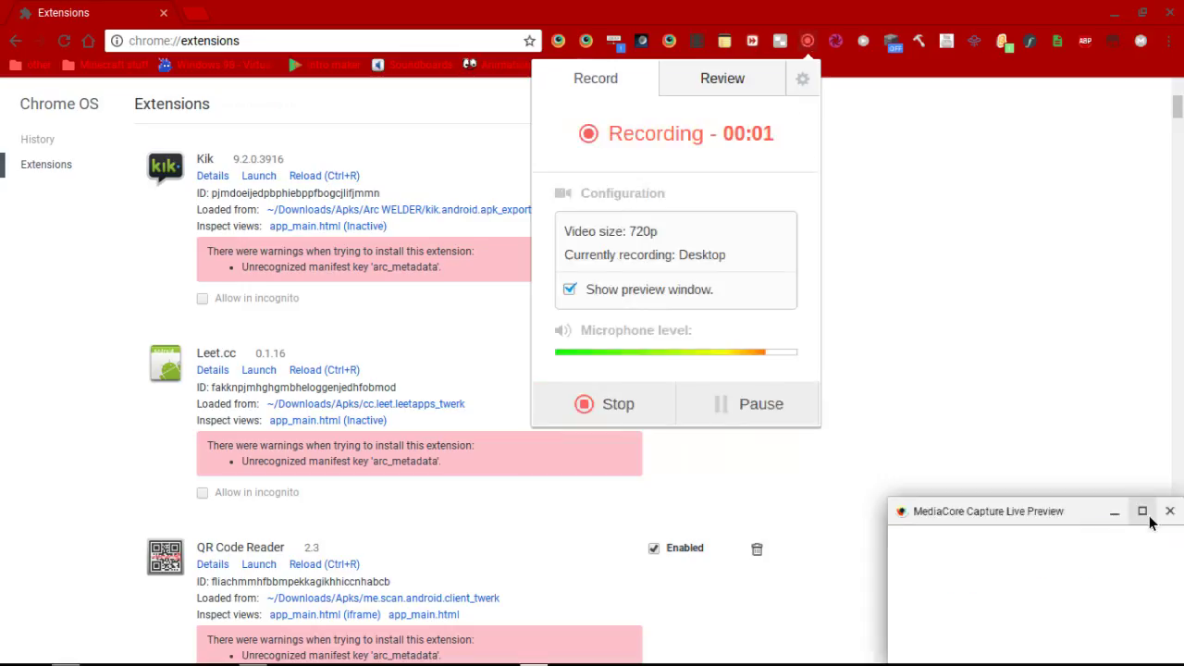
{"action": "left_click", "coordinate": [1170, 511]}
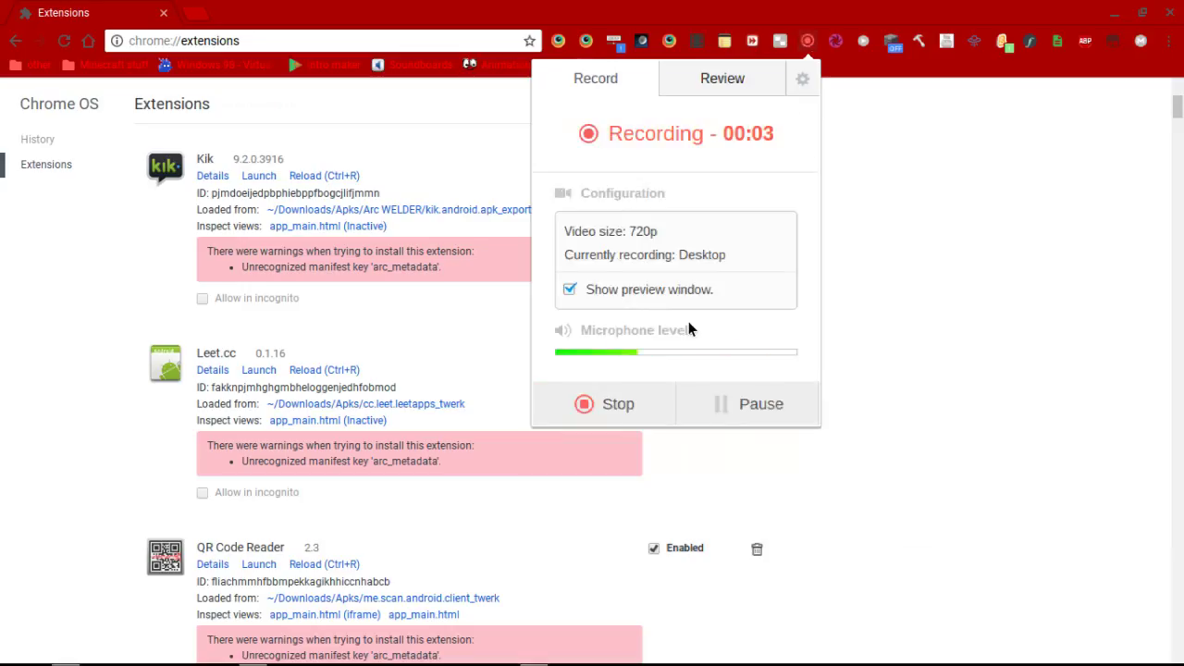
{"action": "left_click", "coordinate": [884, 523]}
{"action": "scroll", "coordinate": [910, 561], "scroll_direction": "up", "scroll_amount": 2}
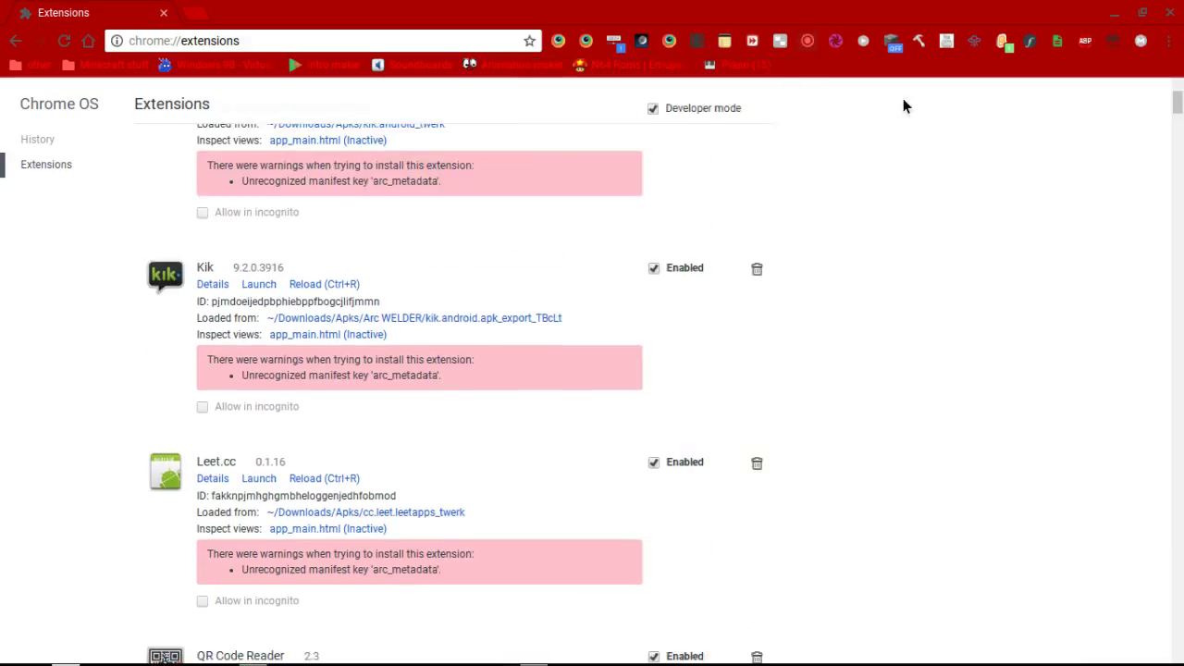
{"action": "key", "text": "alt+shift+r"}
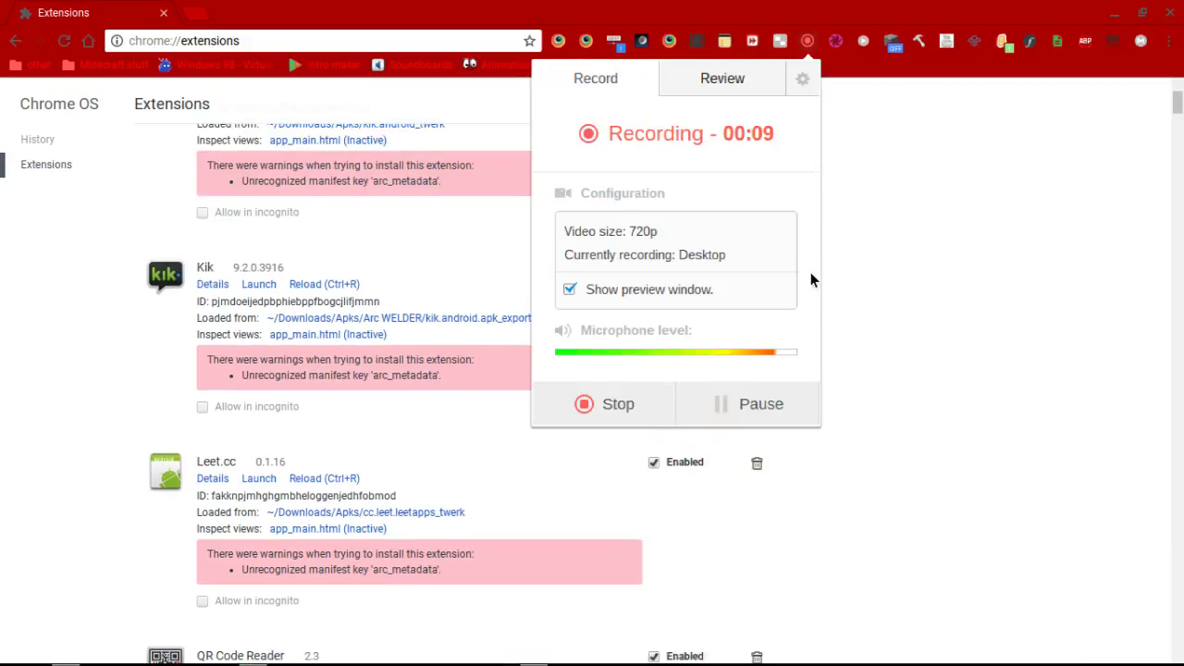
{"action": "left_click", "coordinate": [796, 410]}
Open play.google.com/store?hl=en in a new tab and close the Extensions tab.
{"action": "key", "text": "ctrl+t"}
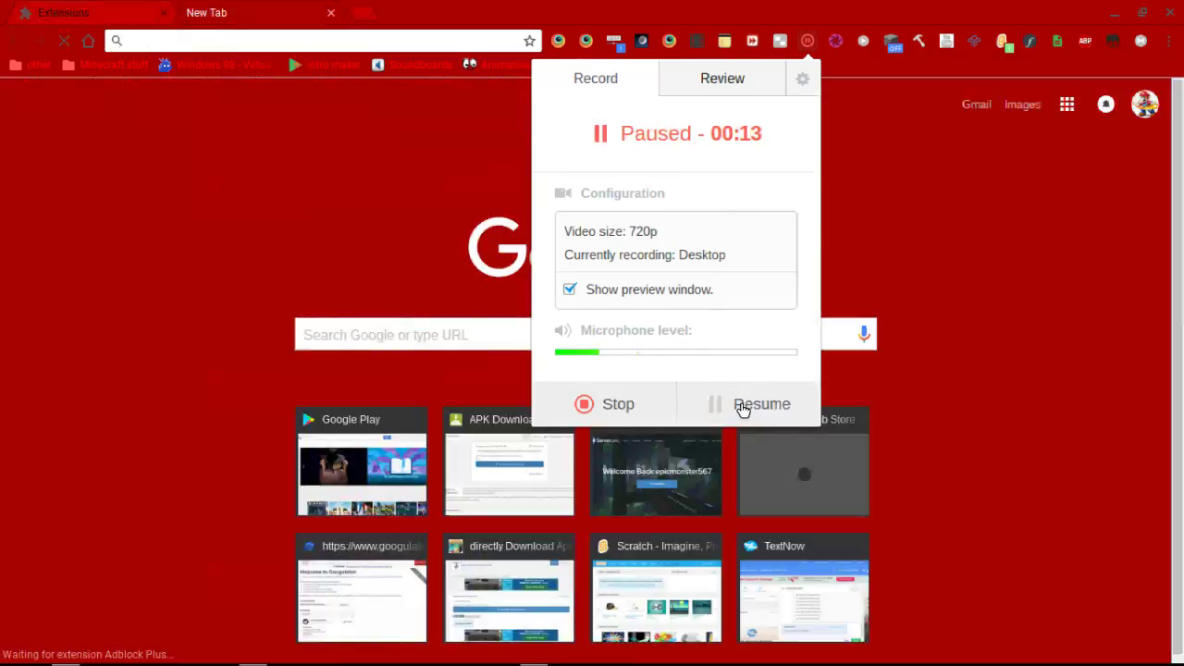
{"action": "left_click", "coordinate": [743, 410]}
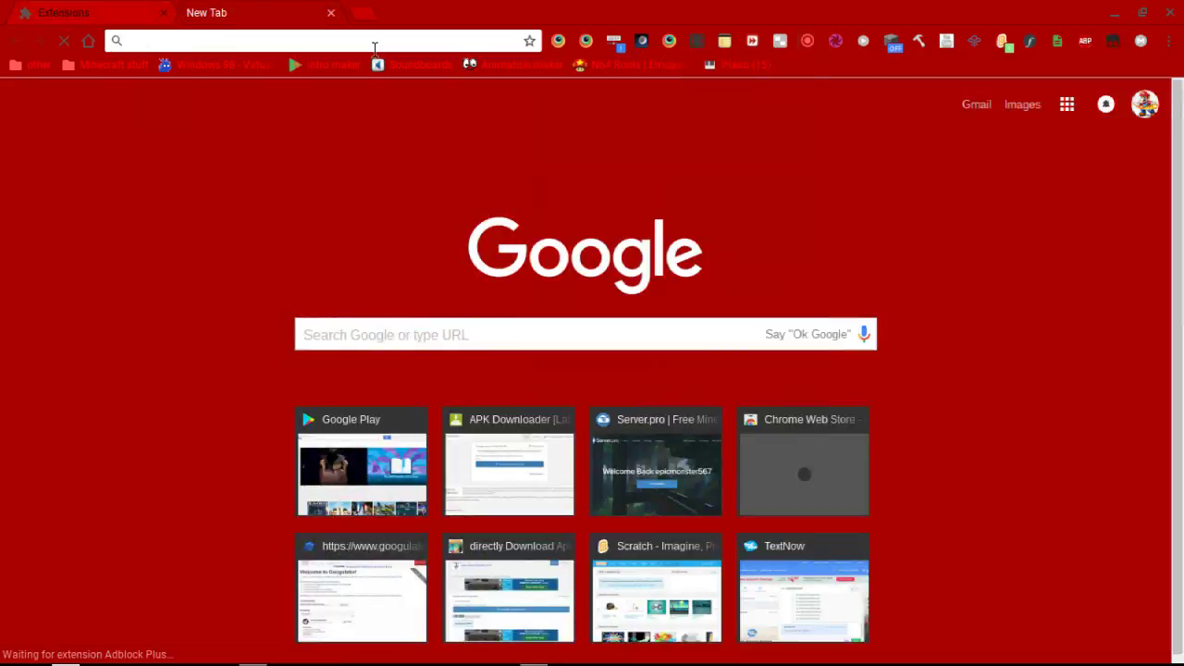
{"action": "type", "text": "play.google.com/store?hl=en"}
{"action": "key", "text": "Return"}
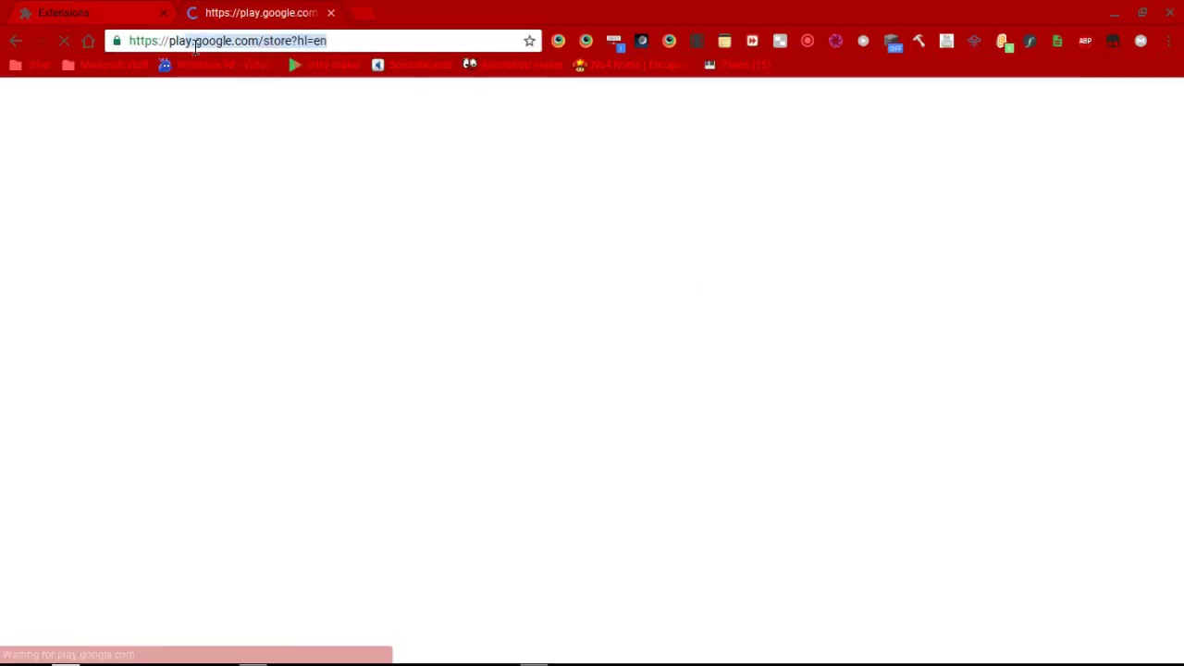
{"action": "left_click", "coordinate": [163, 13]}
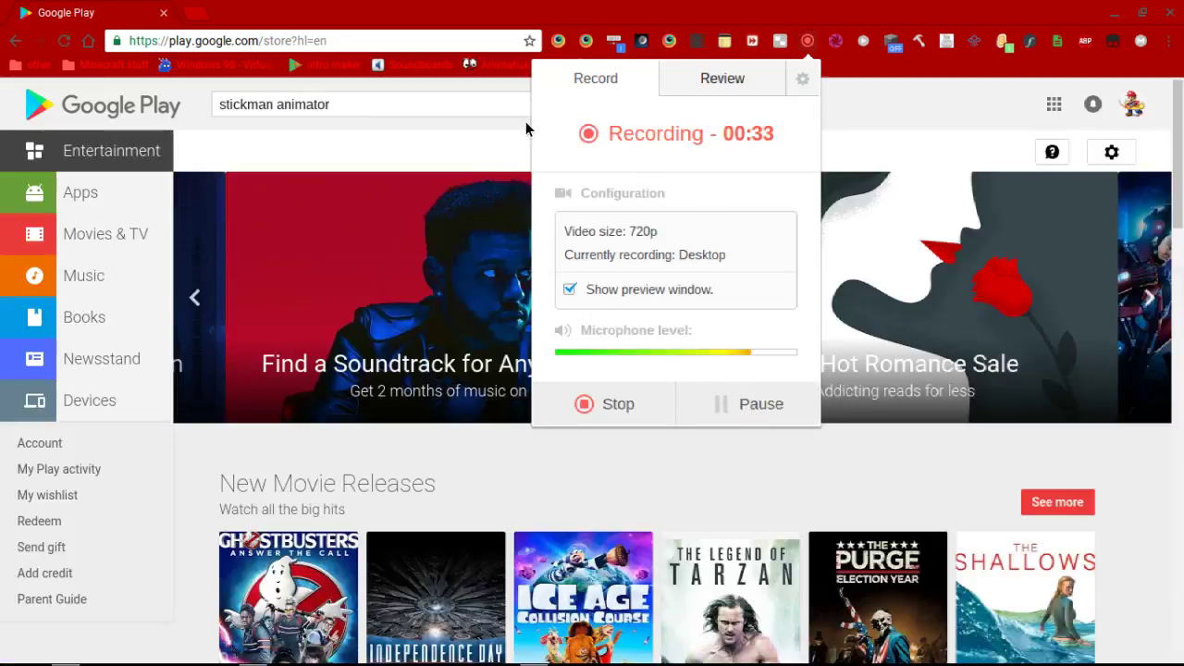
Search Google Play for "stickman animator" and open the Stickman Animator app page by Yamuir.
{"action": "left_click", "coordinate": [494, 111]}
{"action": "triple_click", "coordinate": [231, 110]}
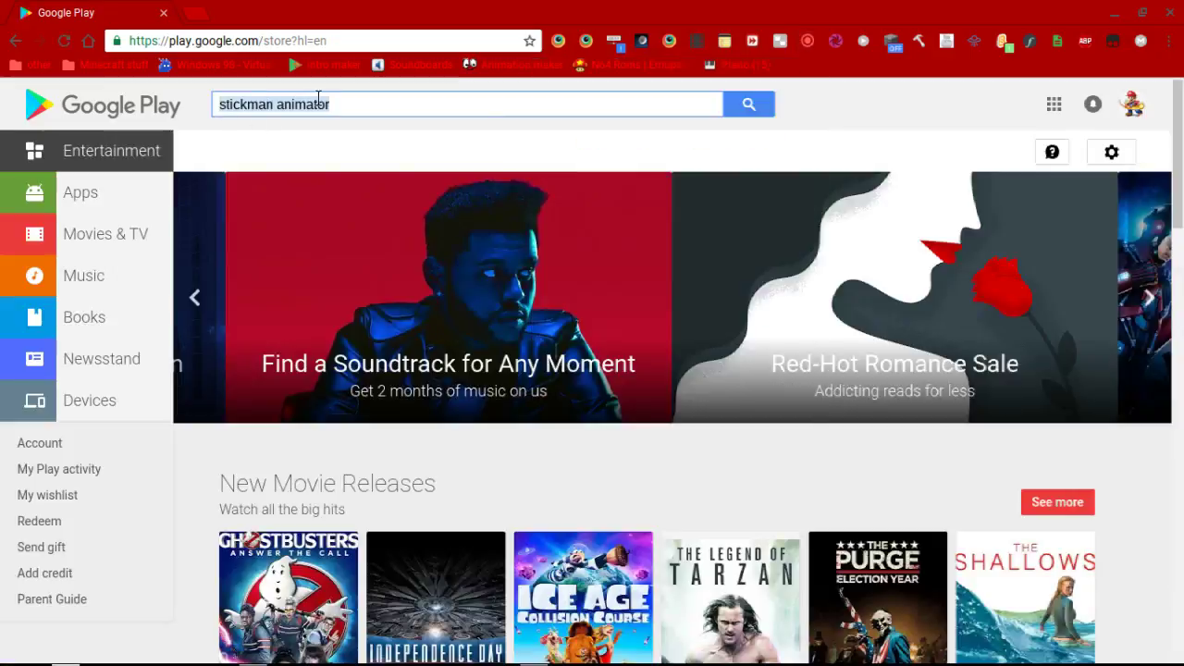
{"action": "left_click", "coordinate": [361, 108]}
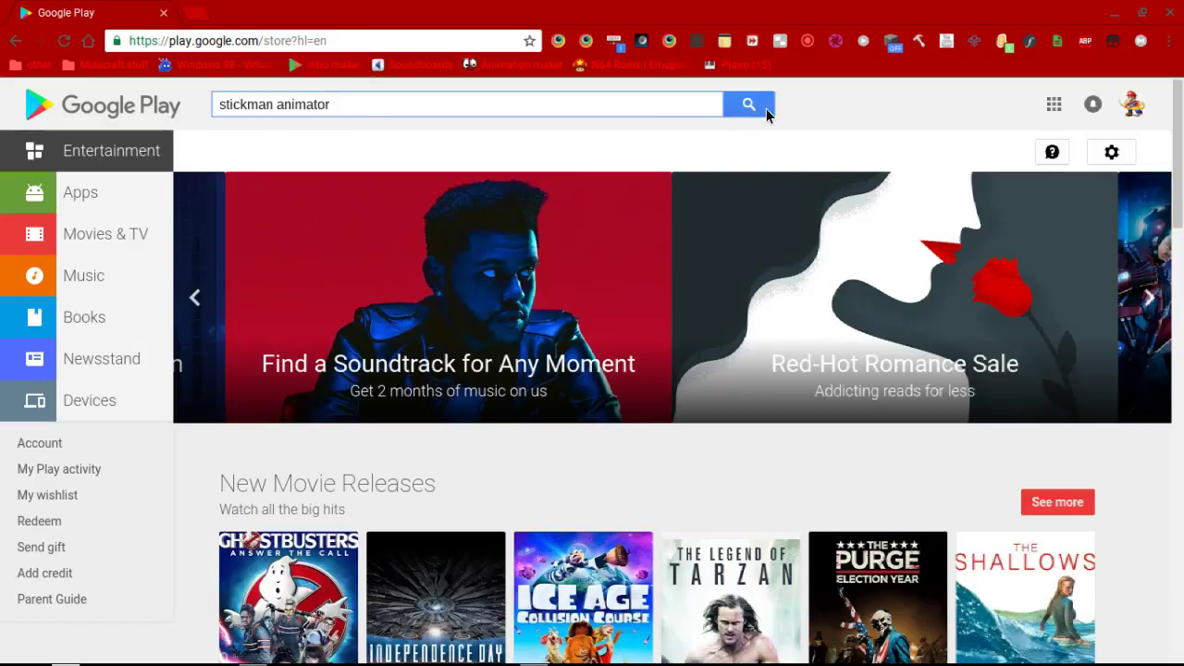
{"action": "left_click", "coordinate": [763, 107]}
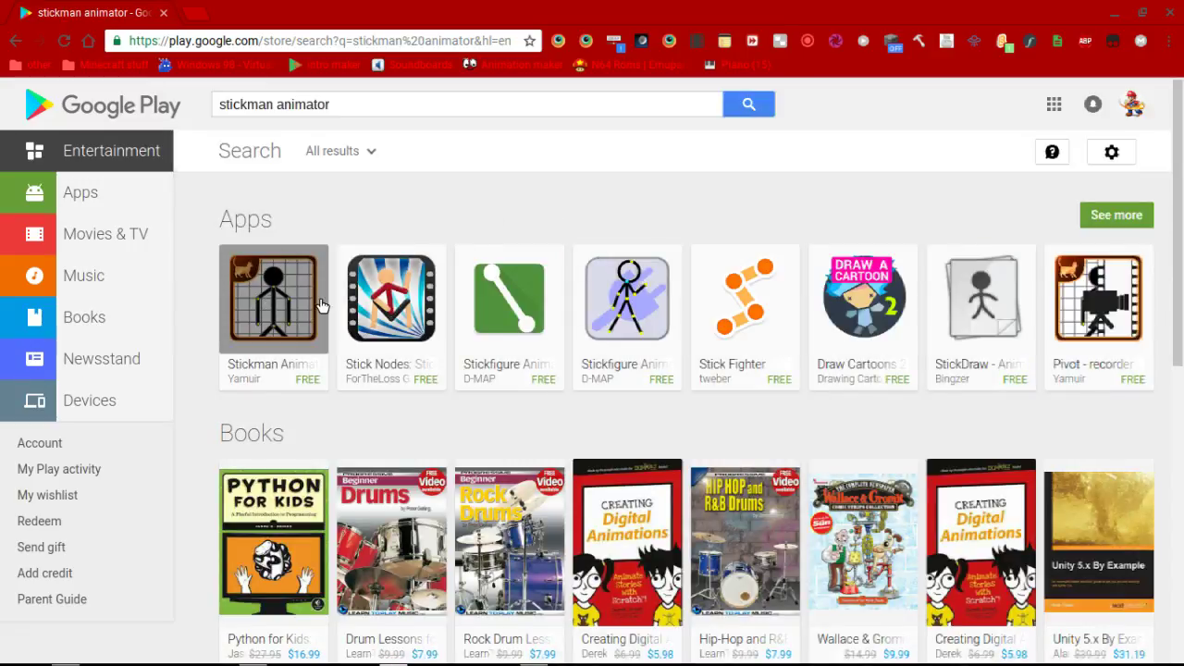
{"action": "left_click", "coordinate": [262, 292]}
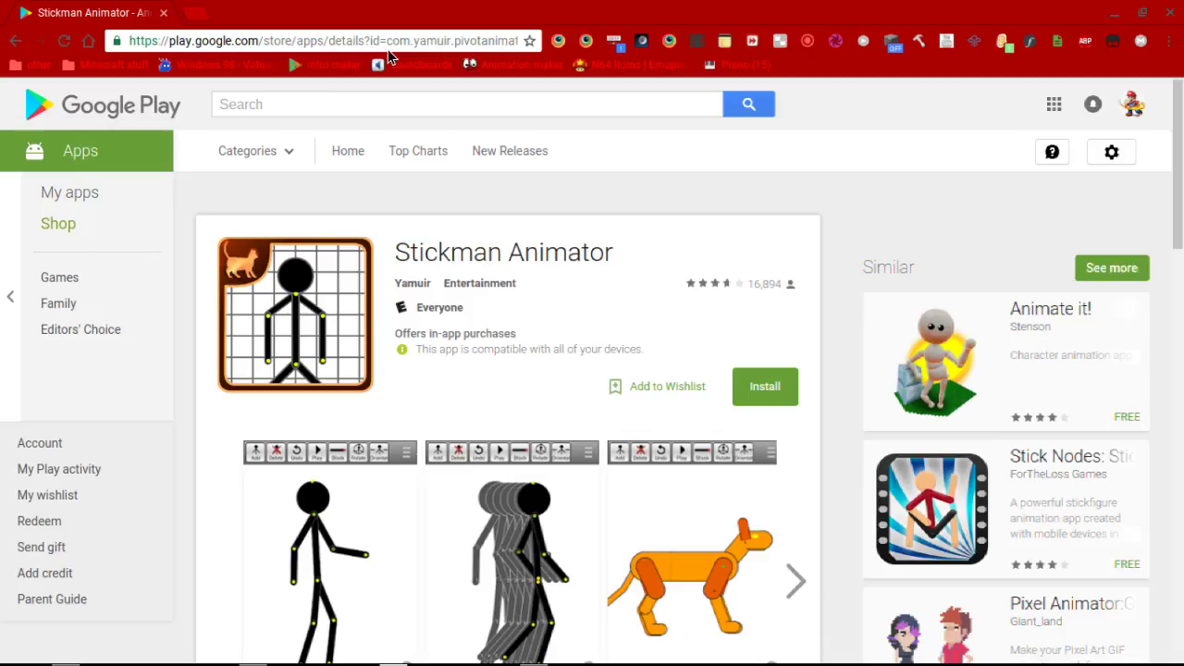
Copy the package name com.yamuir.pivotanimator from the app page's web address.
{"action": "left_click_drag", "start_coordinate": [387, 46], "coordinate": [472, 43]}
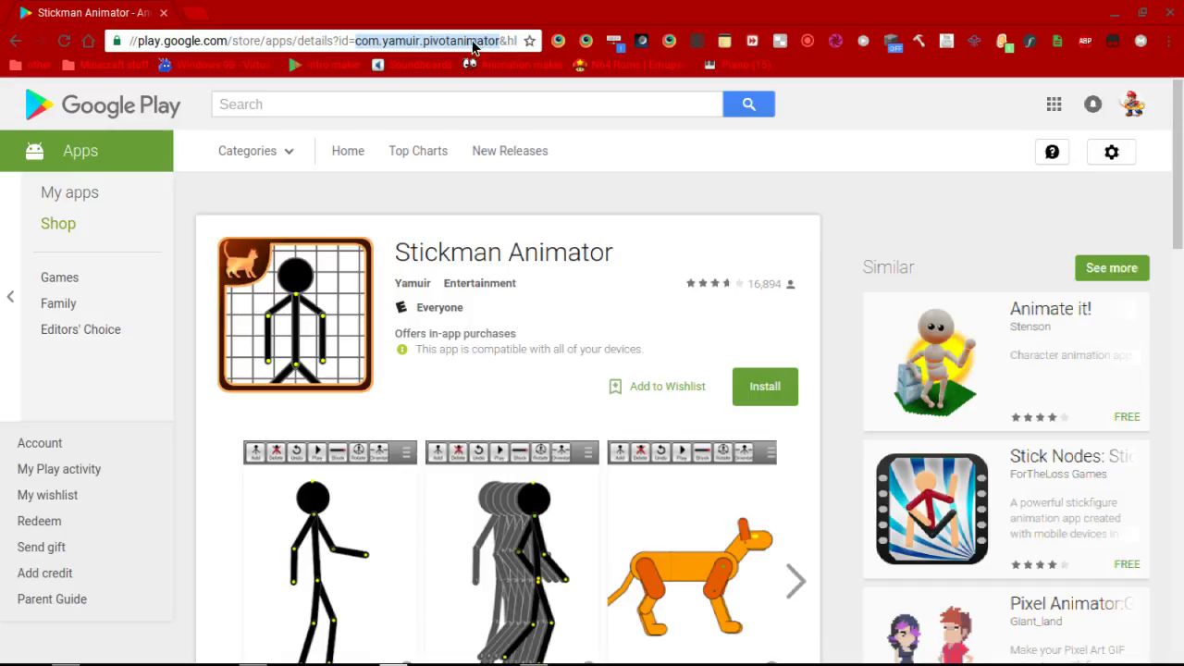
{"action": "right_click", "coordinate": [465, 41]}
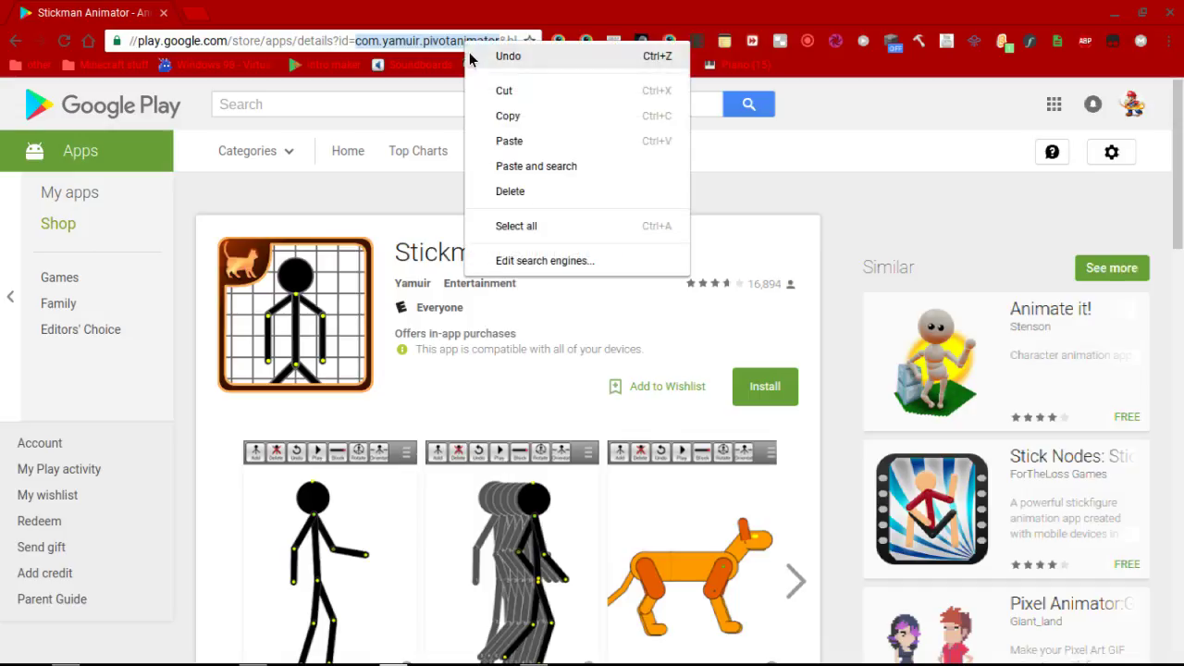
{"action": "left_click", "coordinate": [511, 115]}
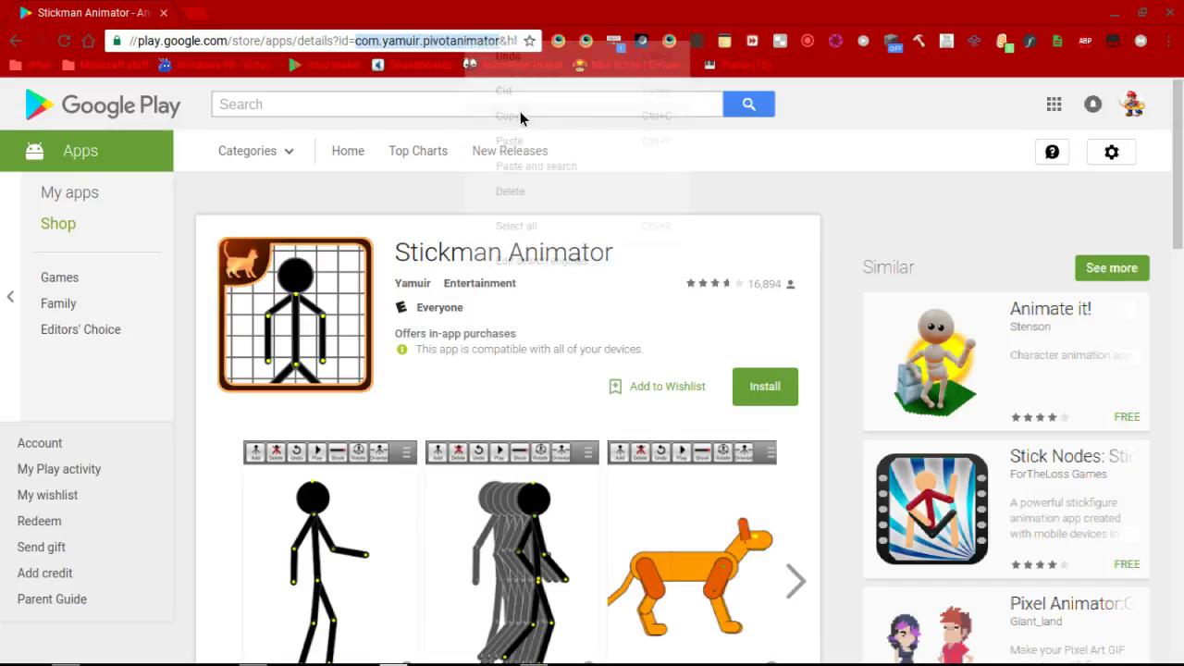
Open the APK Downloader site at apps.evozi.com/apk-downloader/ in a new tab.
{"action": "left_click", "coordinate": [197, 10]}
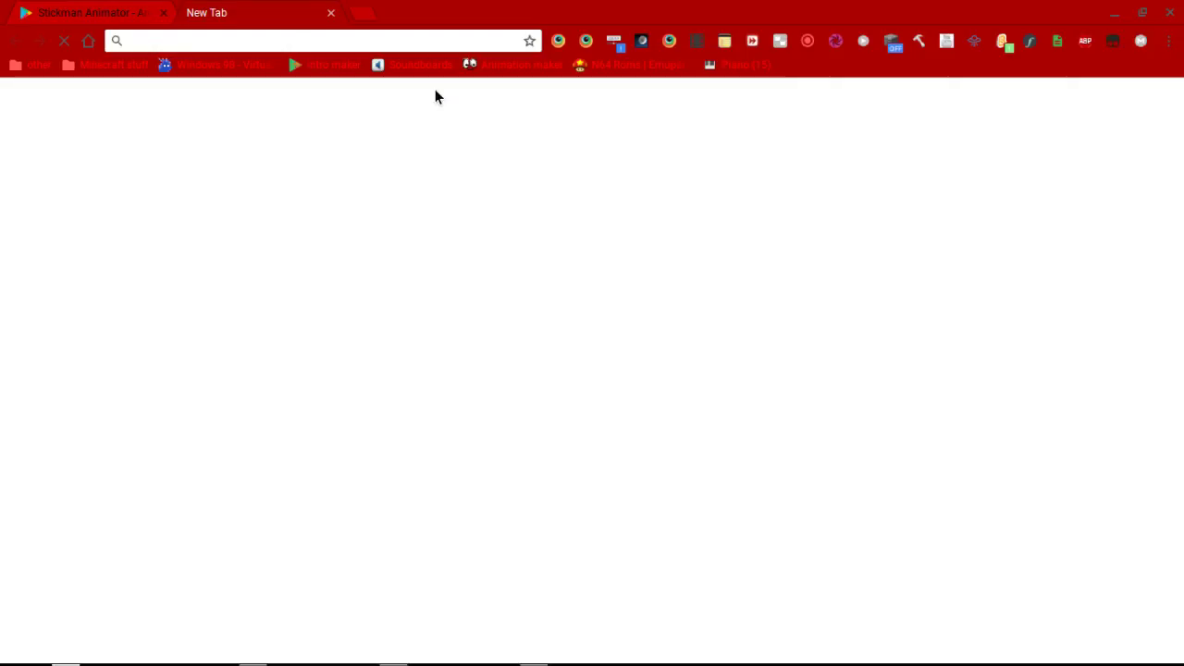
{"action": "type", "text": "apps.evozi.com/apk-downloader/"}
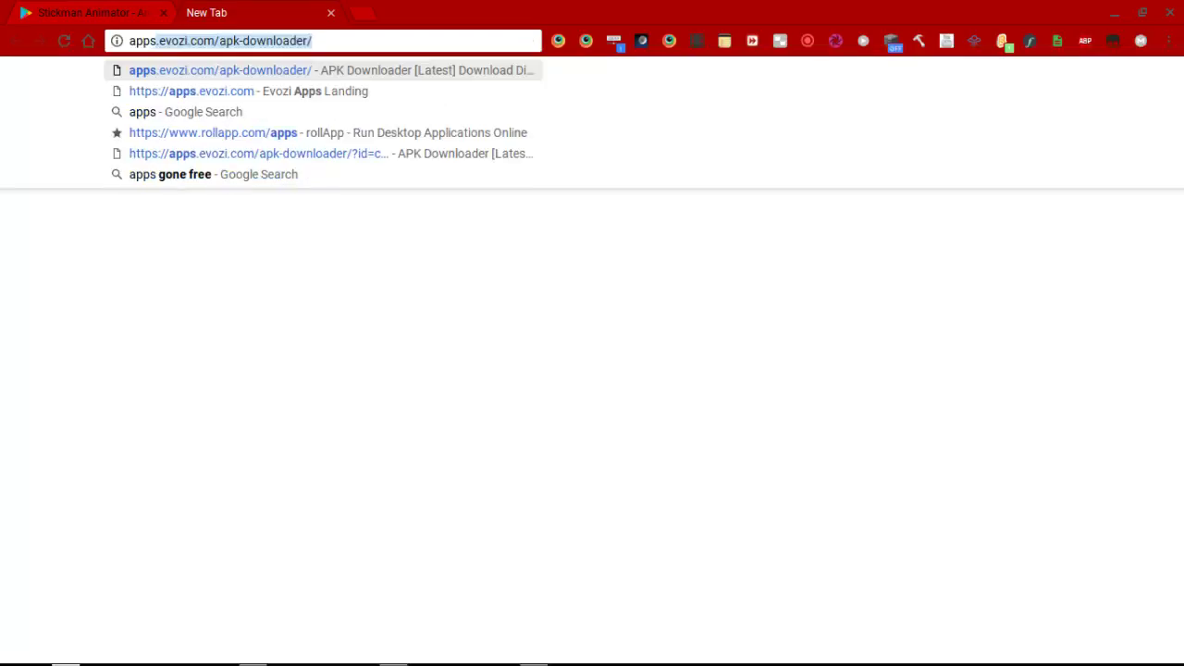
{"action": "key", "text": "Return"}
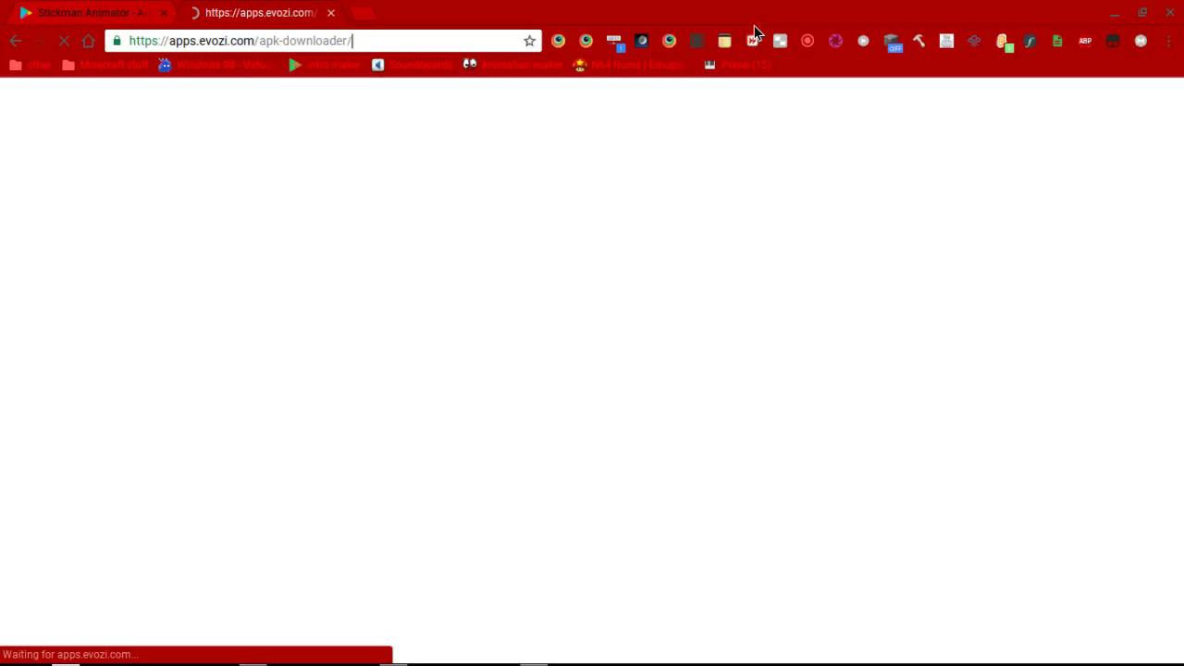
Generate the APK download link for the package com.yamuir.pivotanimator.
{"action": "left_click", "coordinate": [807, 42]}
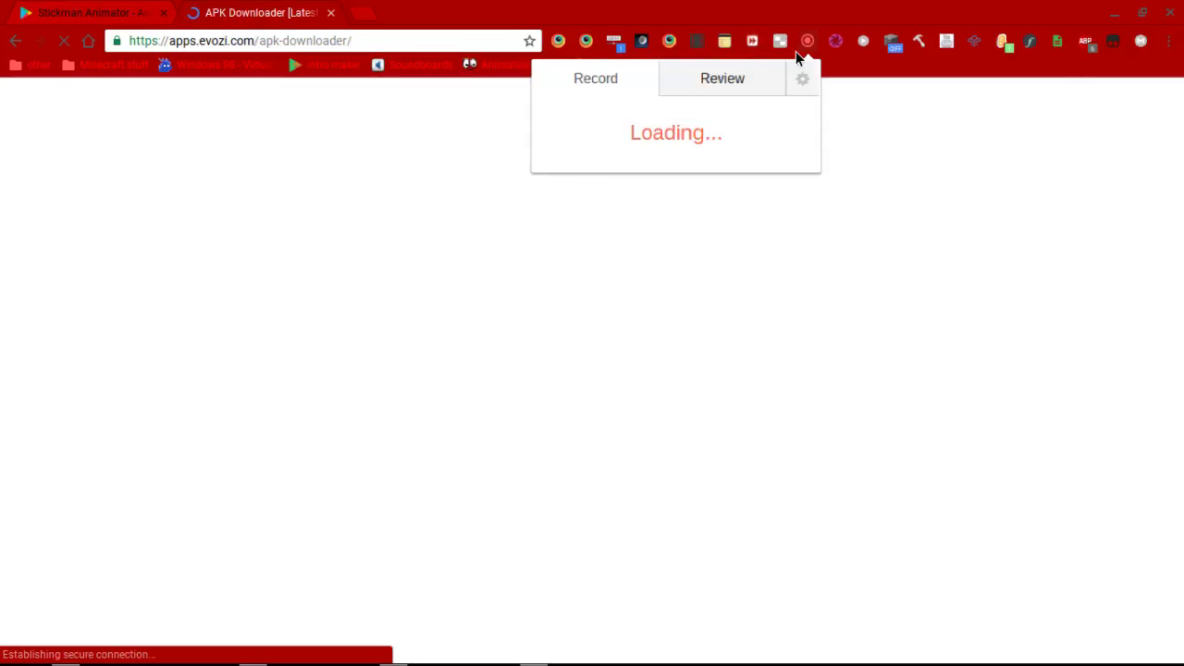
{"action": "left_click", "coordinate": [738, 424]}
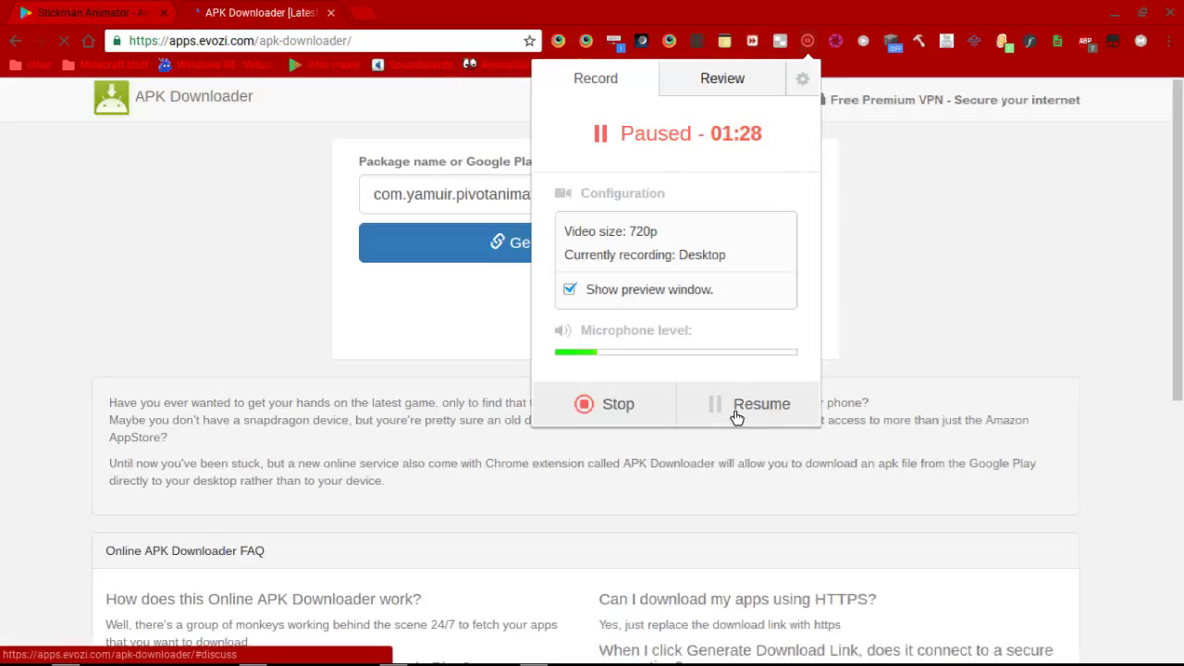
{"action": "left_click", "coordinate": [713, 403]}
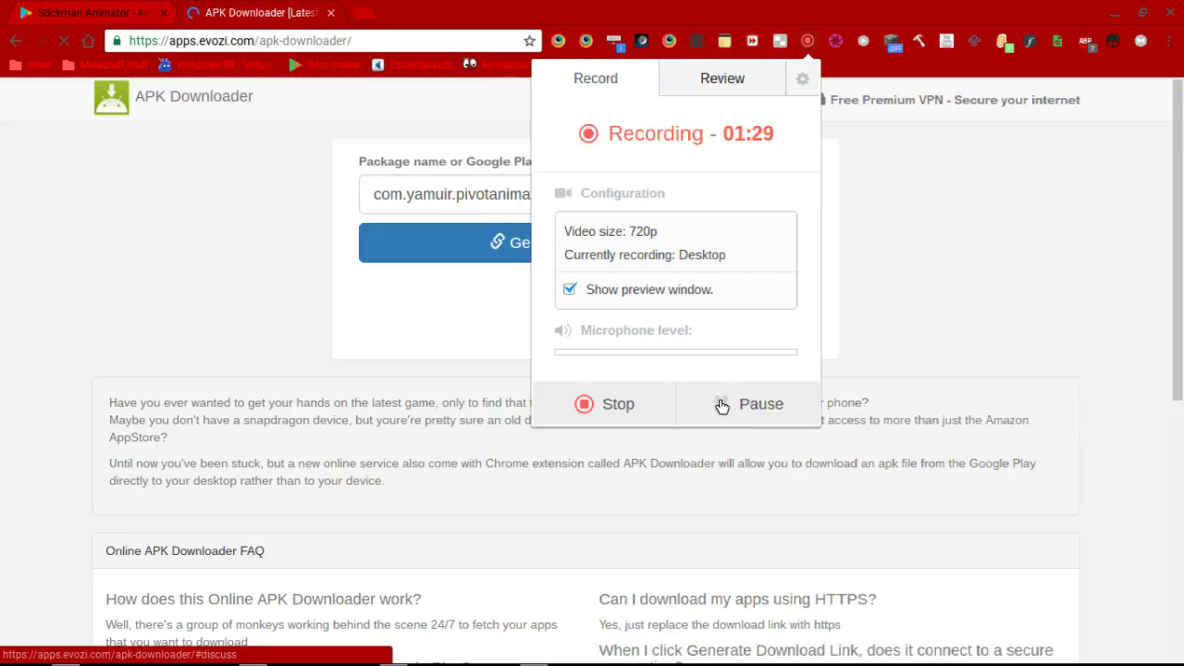
{"action": "left_click", "coordinate": [458, 331]}
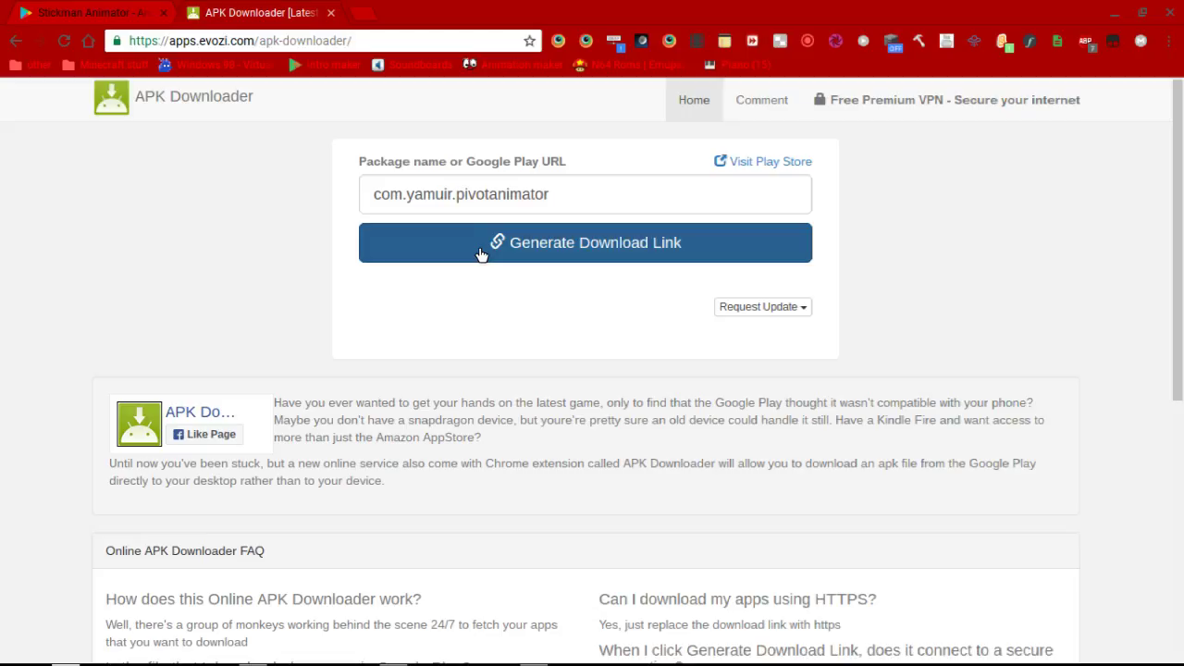
{"action": "left_click", "coordinate": [477, 248]}
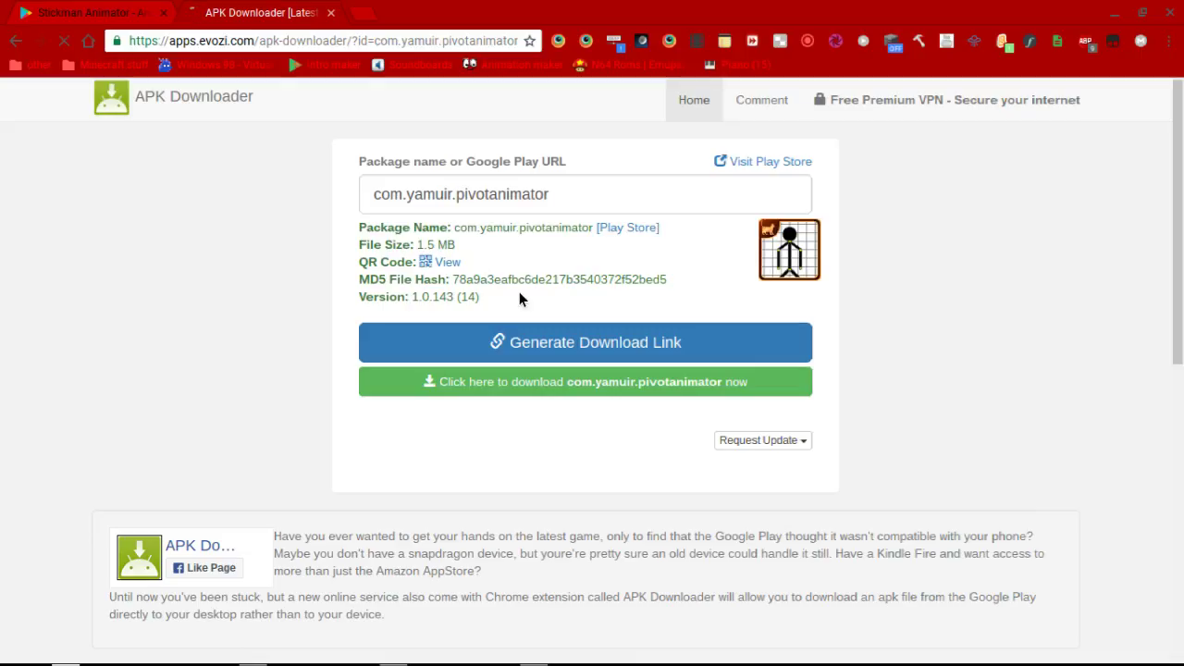
Compare the version offered by APK Downloader with the current version listed on the app's Google Play page.
{"action": "left_click_drag", "start_coordinate": [413, 304], "coordinate": [463, 311]}
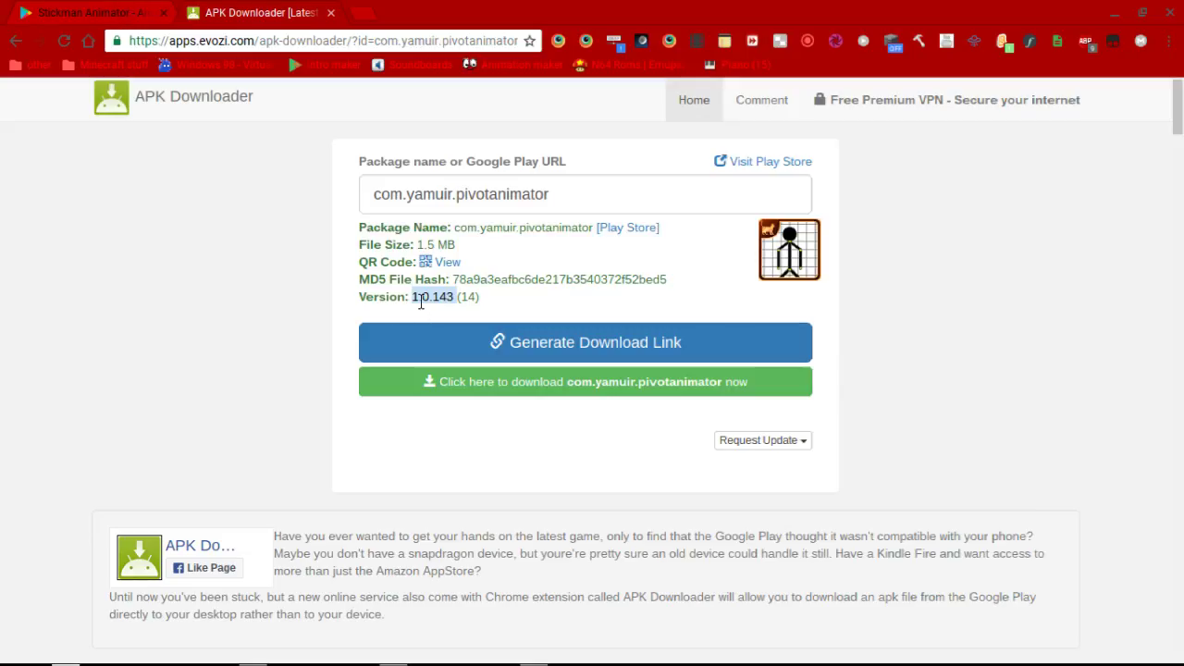
{"action": "left_click", "coordinate": [120, 12]}
{"action": "scroll", "coordinate": [398, 495], "scroll_direction": "down", "scroll_amount": 5}
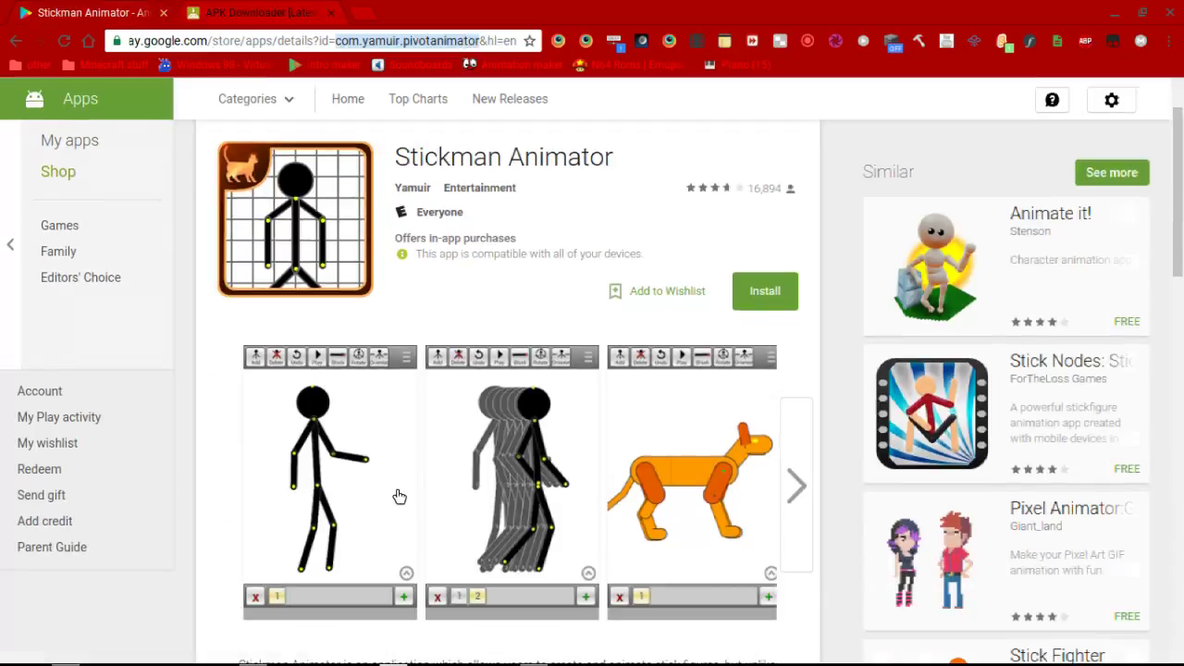
{"action": "scroll", "coordinate": [397, 495], "scroll_direction": "down", "scroll_amount": 3}
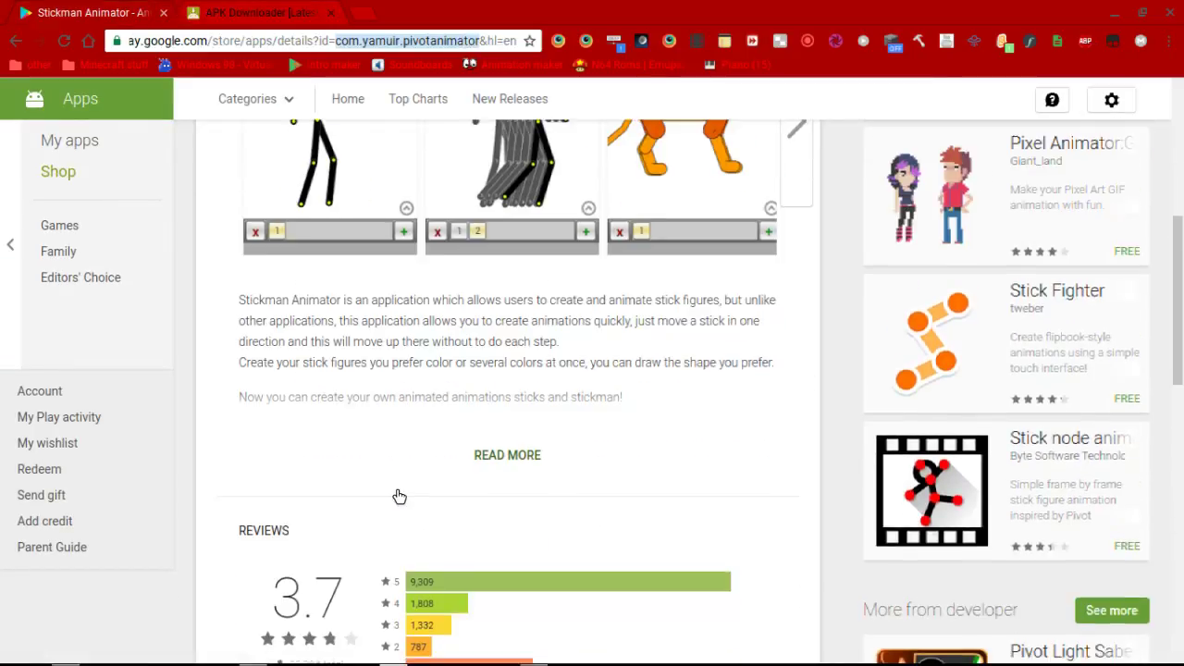
{"action": "scroll", "coordinate": [393, 500], "scroll_direction": "down", "scroll_amount": 5}
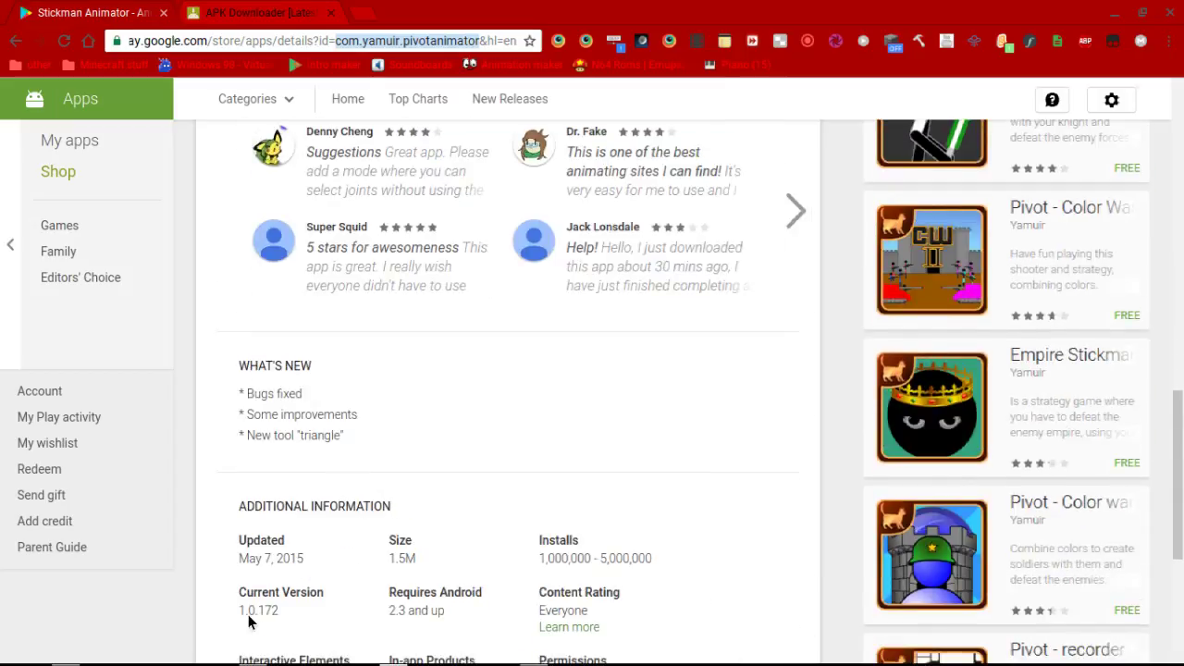
{"action": "left_click", "coordinate": [297, 14]}
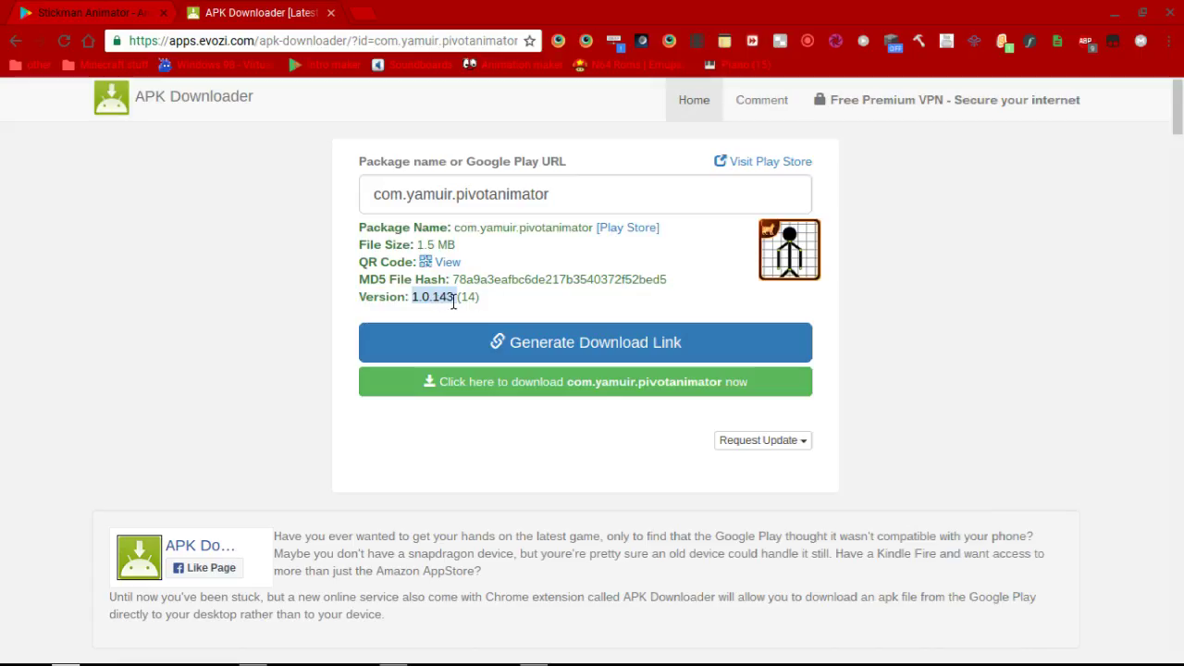
{"action": "left_click", "coordinate": [612, 306]}
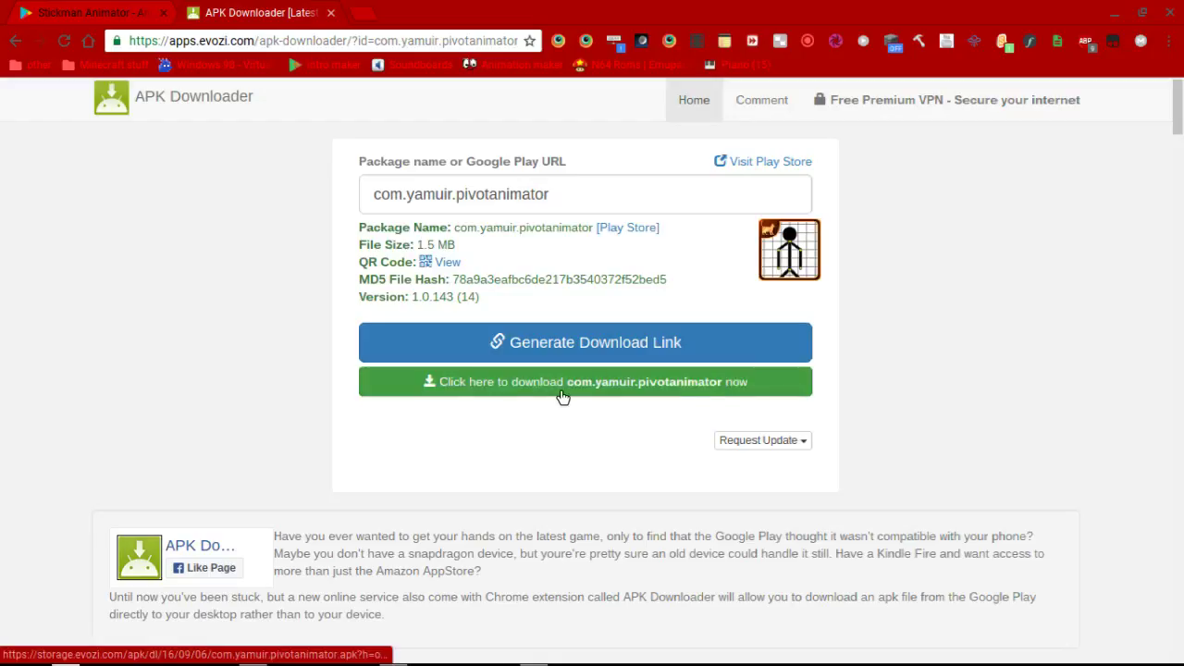
Download com.yamuir.pivotanimator.apk into the APk files folder in Downloads, replacing the existing file, and dismiss the download notification.
{"action": "left_click", "coordinate": [624, 389]}
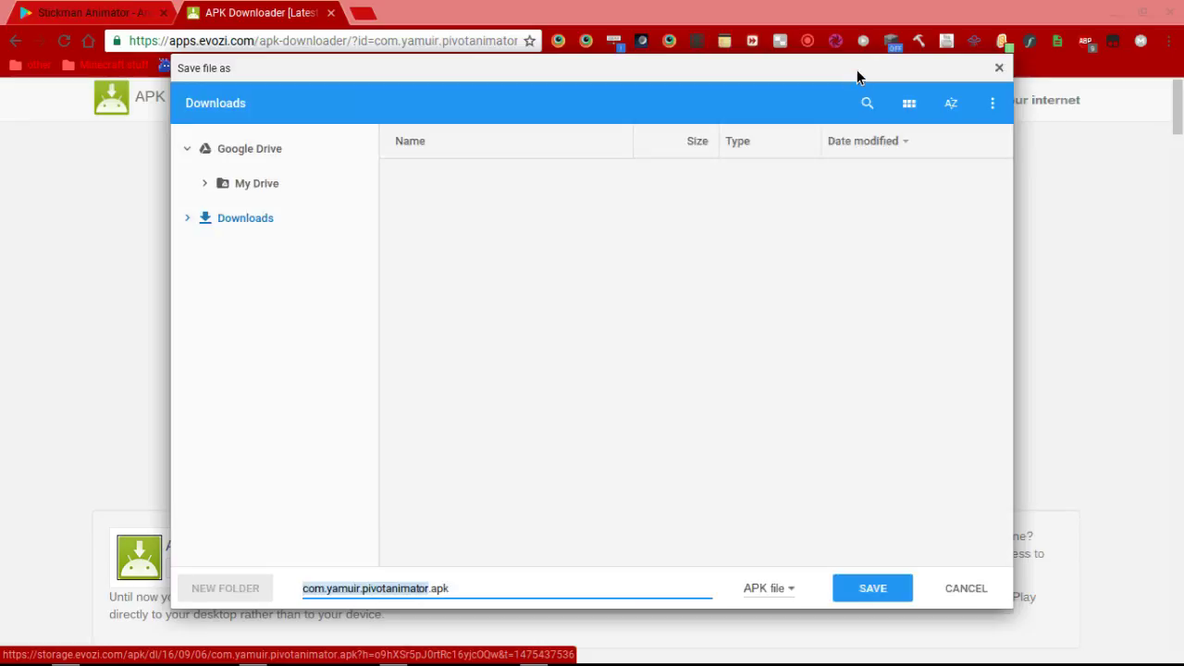
{"action": "left_click_drag", "start_coordinate": [857, 69], "coordinate": [821, 66]}
{"action": "scroll", "coordinate": [492, 498], "scroll_direction": "down", "scroll_amount": 3}
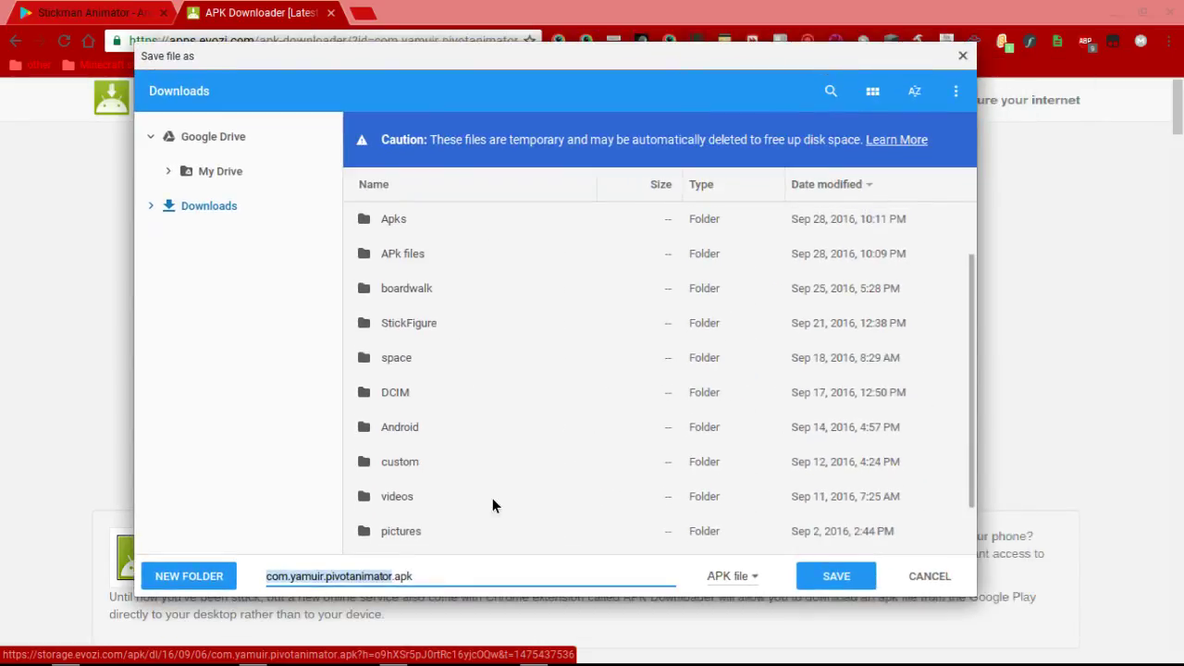
{"action": "scroll", "coordinate": [495, 509], "scroll_direction": "up", "scroll_amount": 3}
{"action": "double_click", "coordinate": [433, 308]}
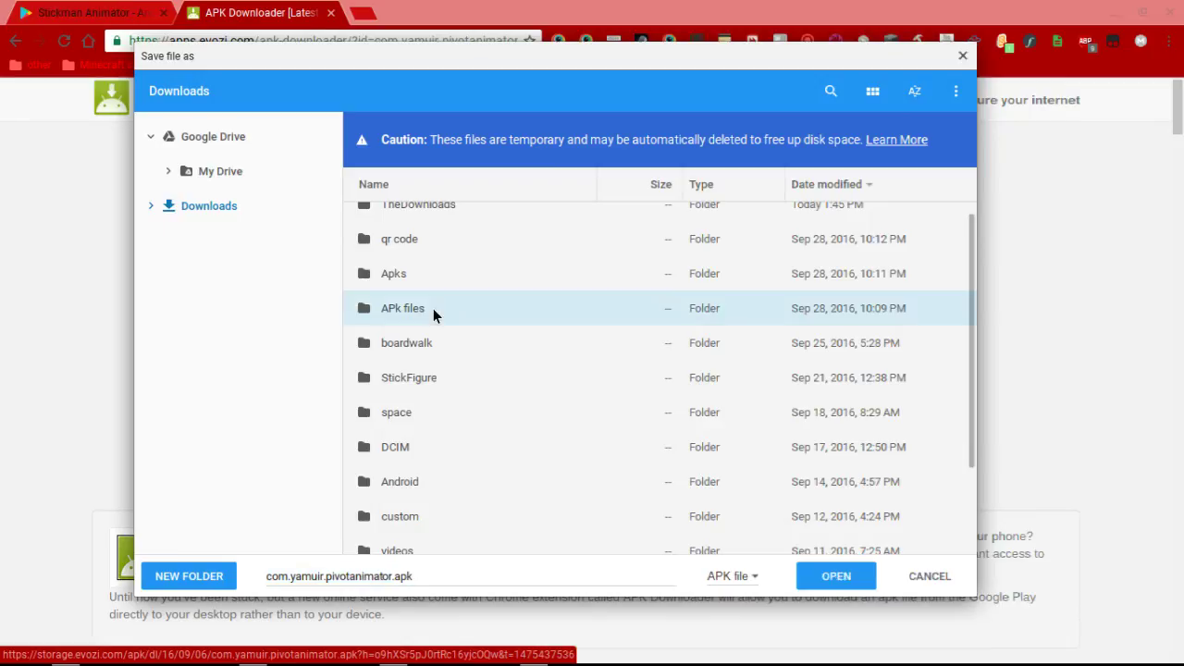
{"action": "left_click", "coordinate": [808, 579]}
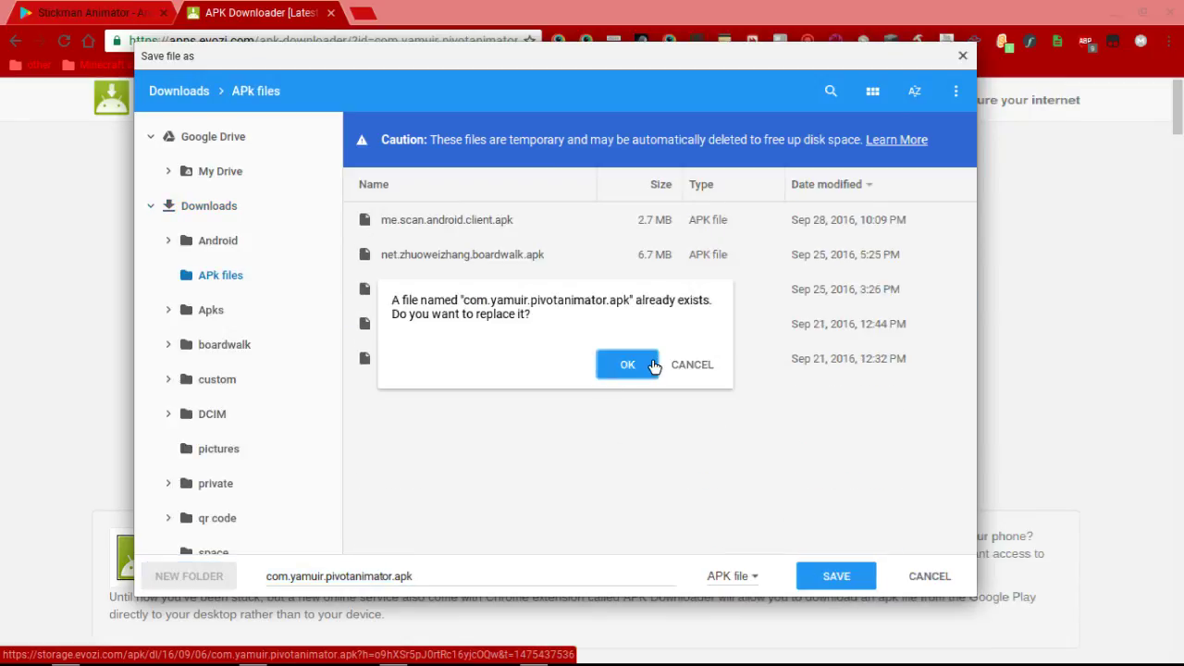
{"action": "left_click", "coordinate": [627, 365]}
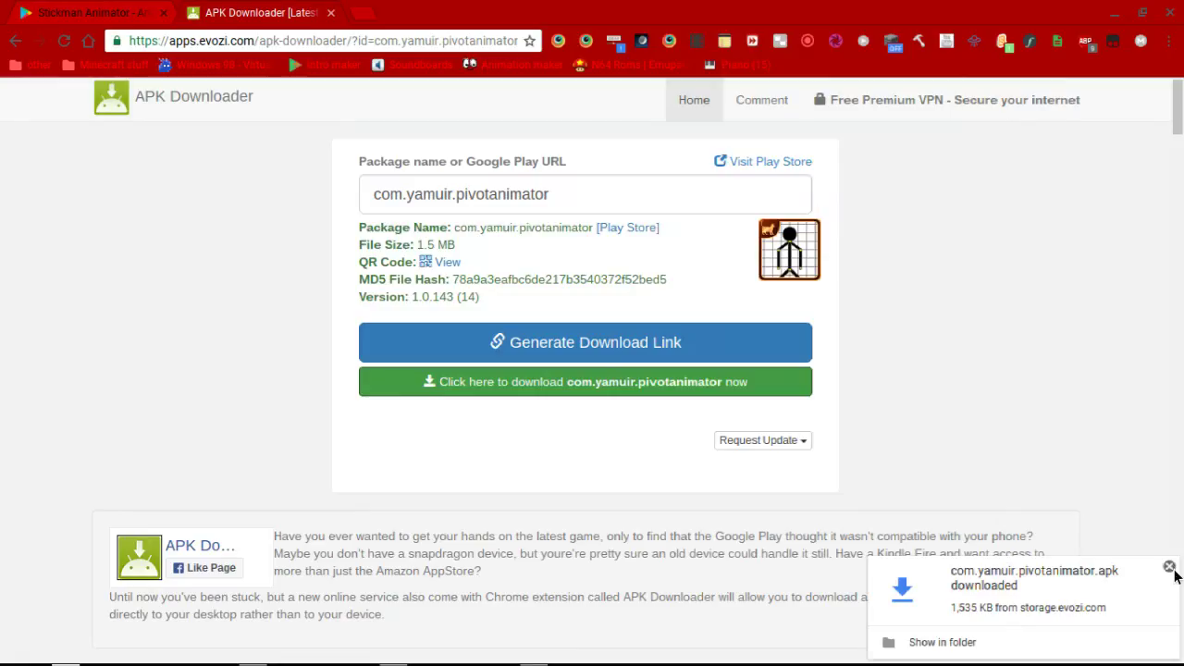
{"action": "left_click", "coordinate": [1168, 566]}
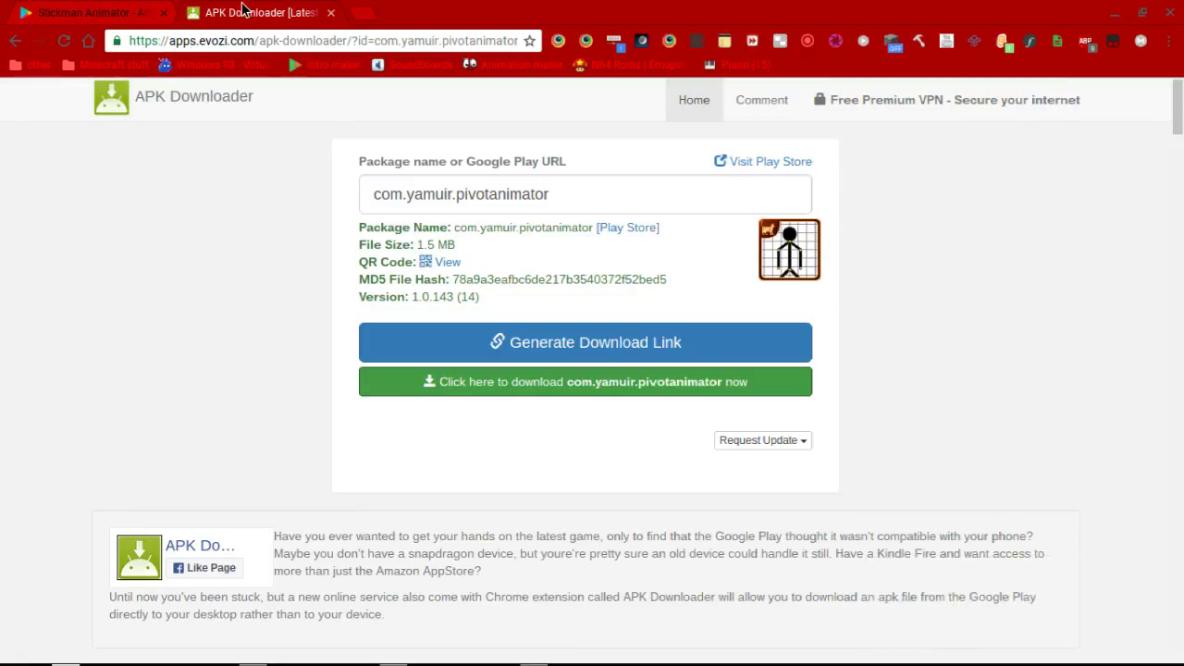
Open a new browser tab and search the Chrome Web Store for "vine".
{"action": "left_click", "coordinate": [363, 9]}
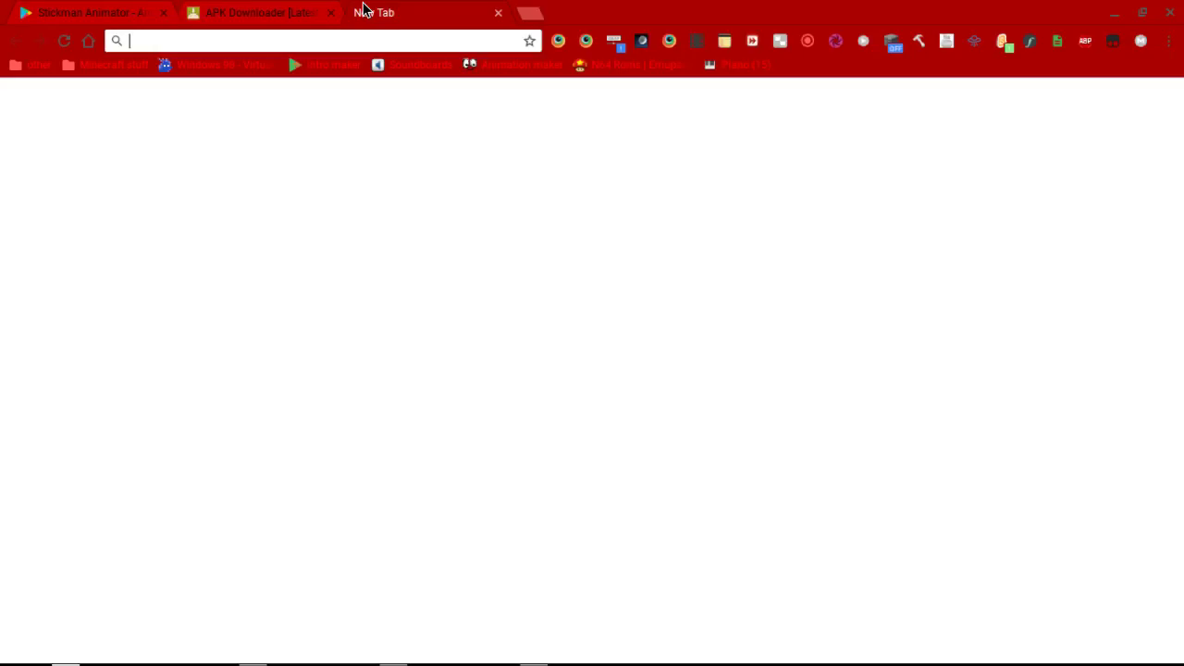
{"action": "left_click", "coordinate": [124, 651]}
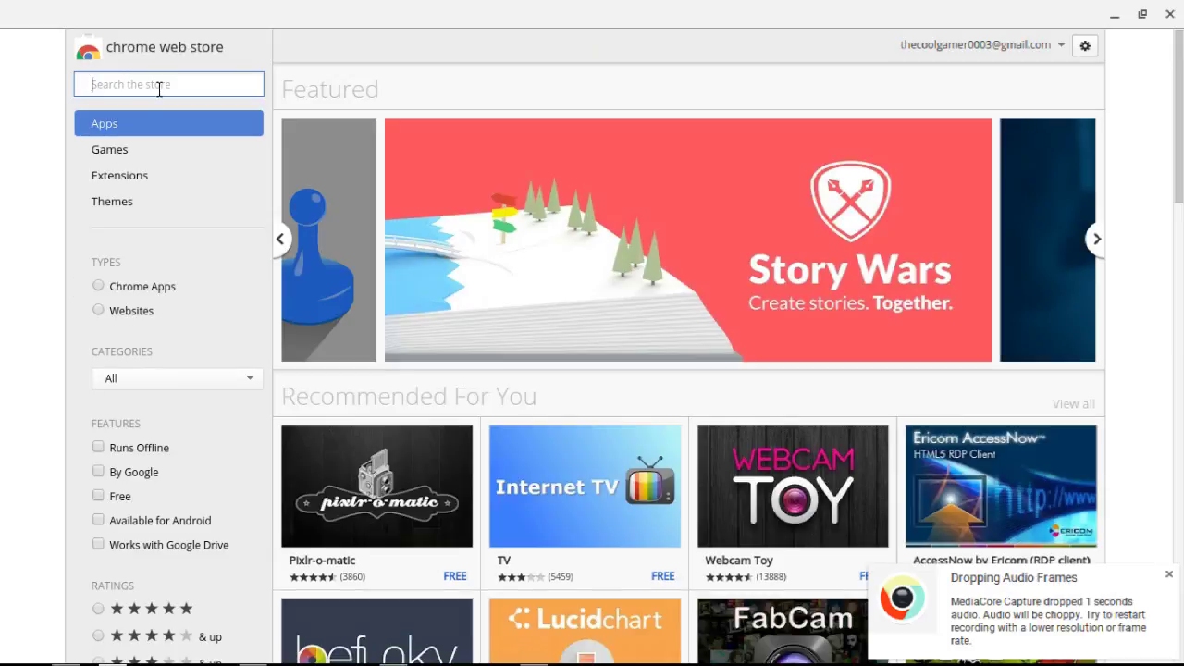
{"action": "type", "text": "vin"}
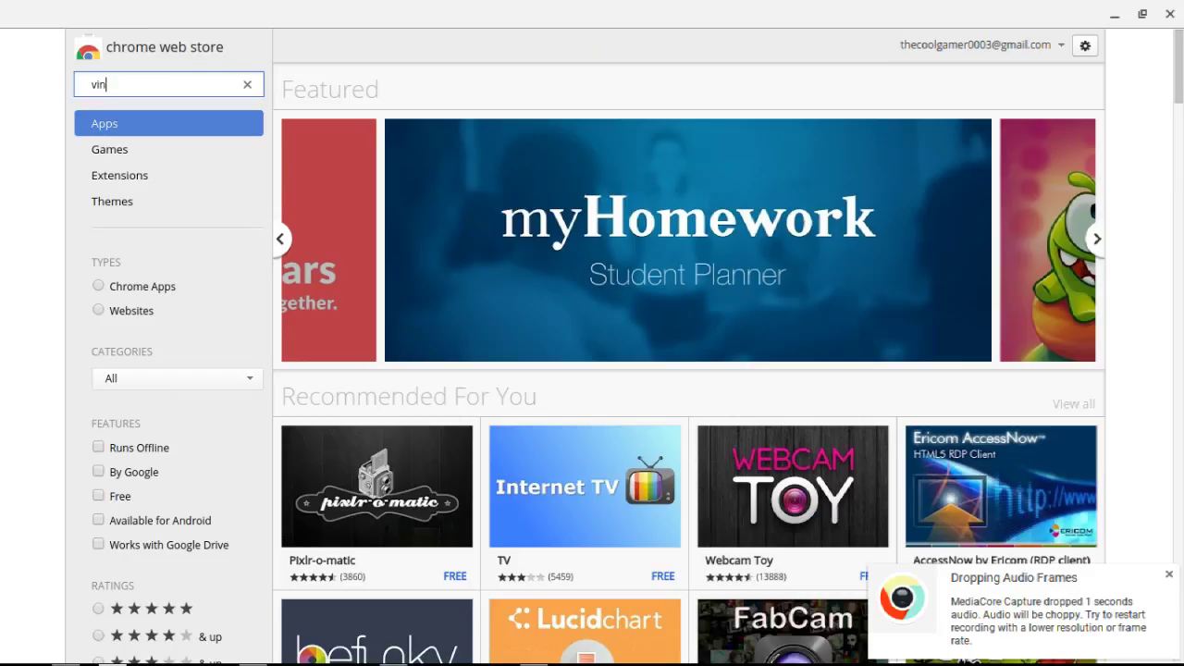
{"action": "type", "text": "e"}
{"action": "key", "text": "Return"}
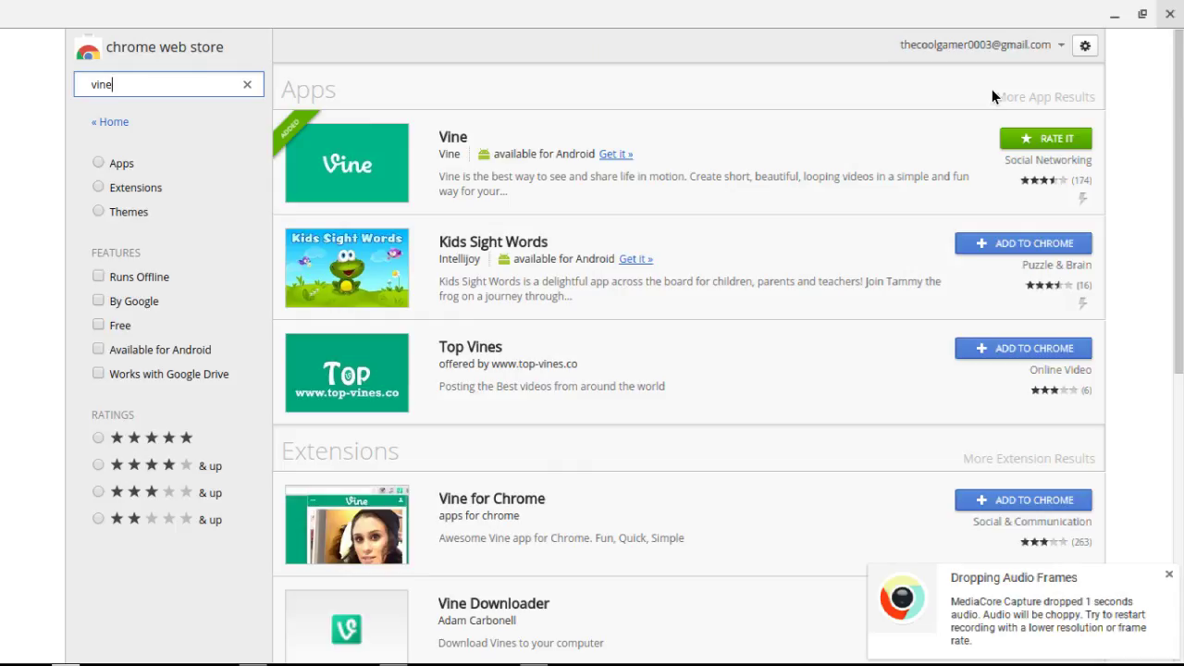
{"action": "key", "text": "ctrl+t"}
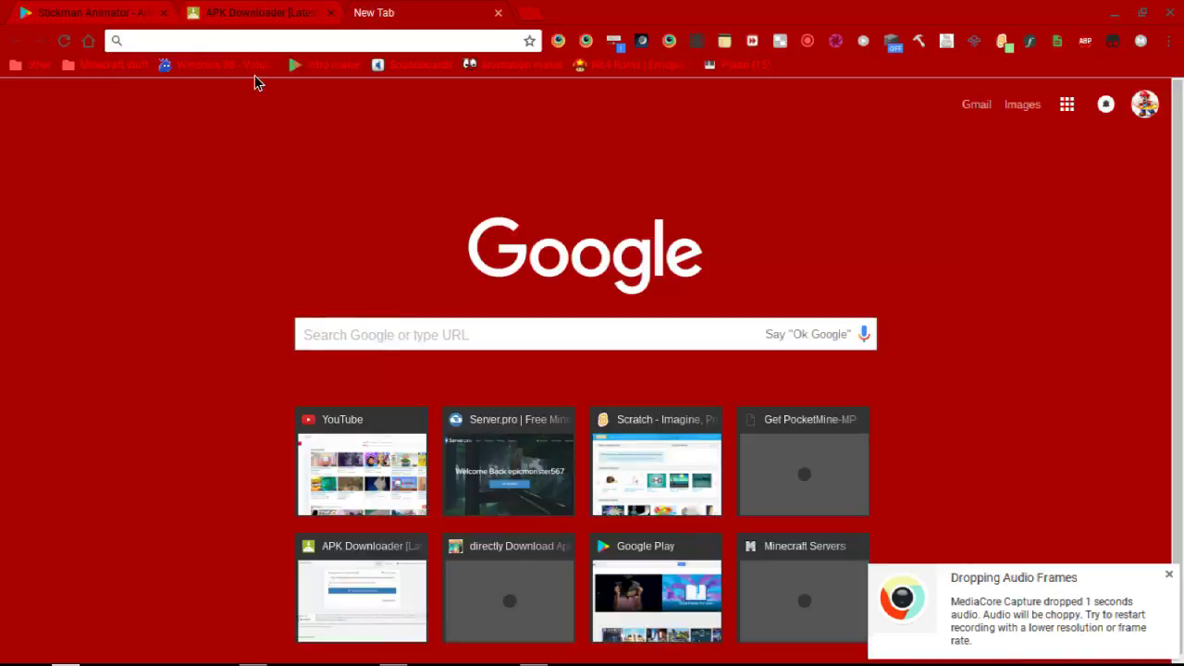
Switch to twerk and load com.yamuir.pivotanimator.apk from the APk files folder in Downloads.
{"action": "mouse_move", "coordinate": [237, 663]}
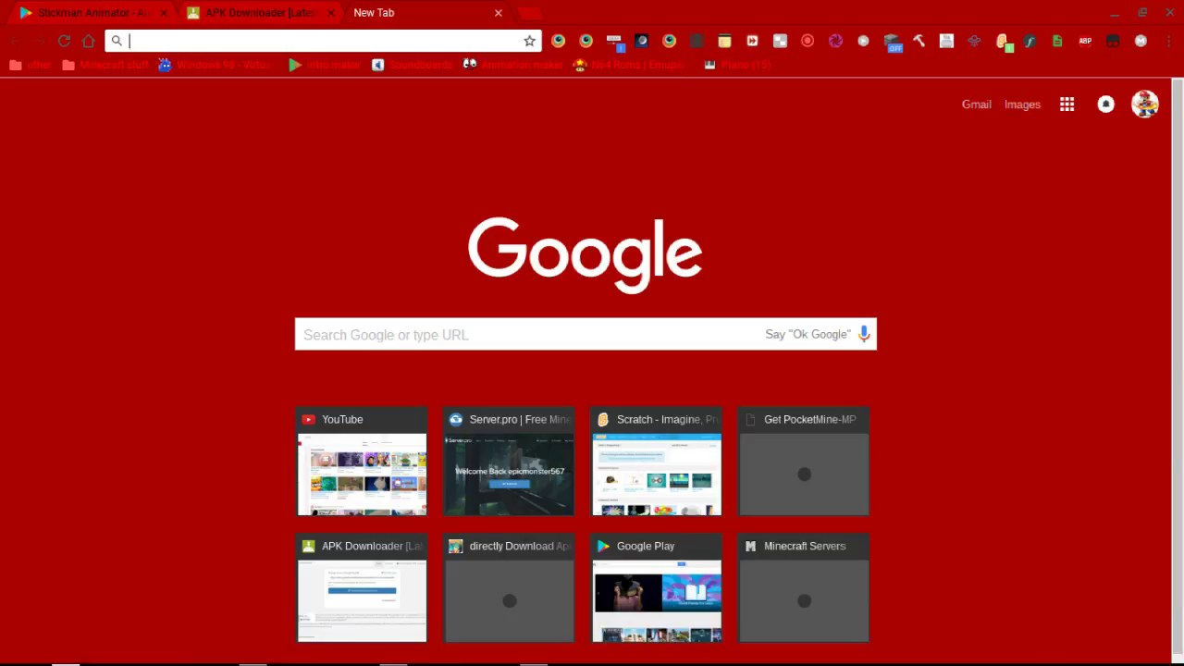
{"action": "left_click", "coordinate": [1115, 11]}
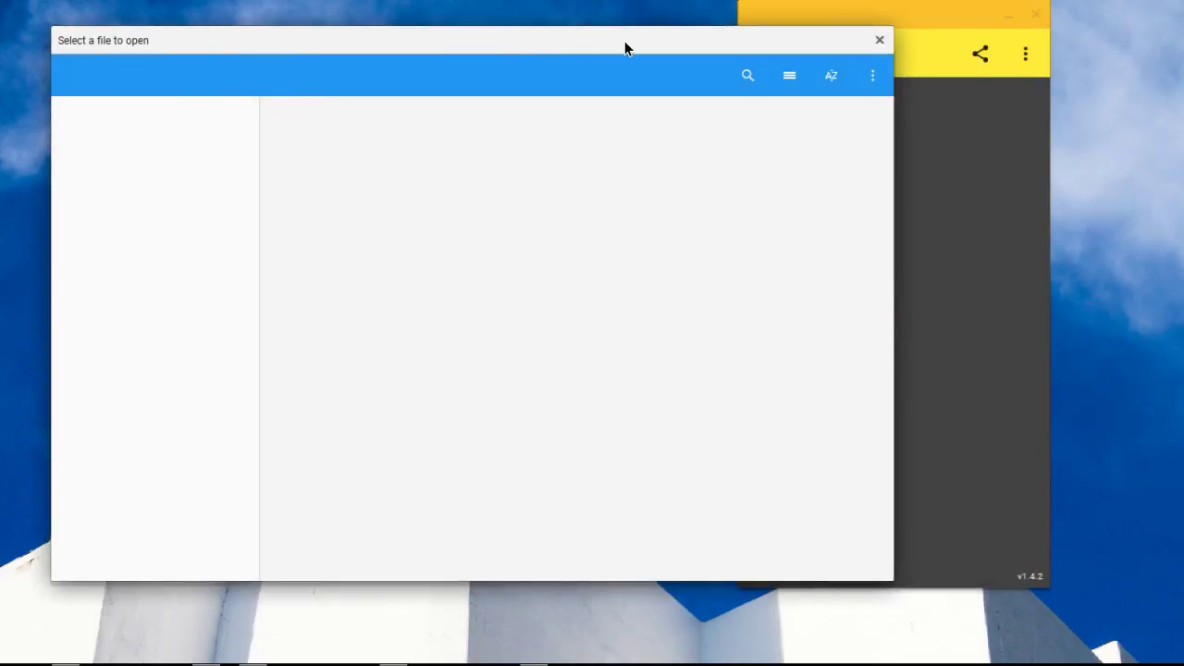
{"action": "left_click_drag", "start_coordinate": [625, 42], "coordinate": [570, 47]}
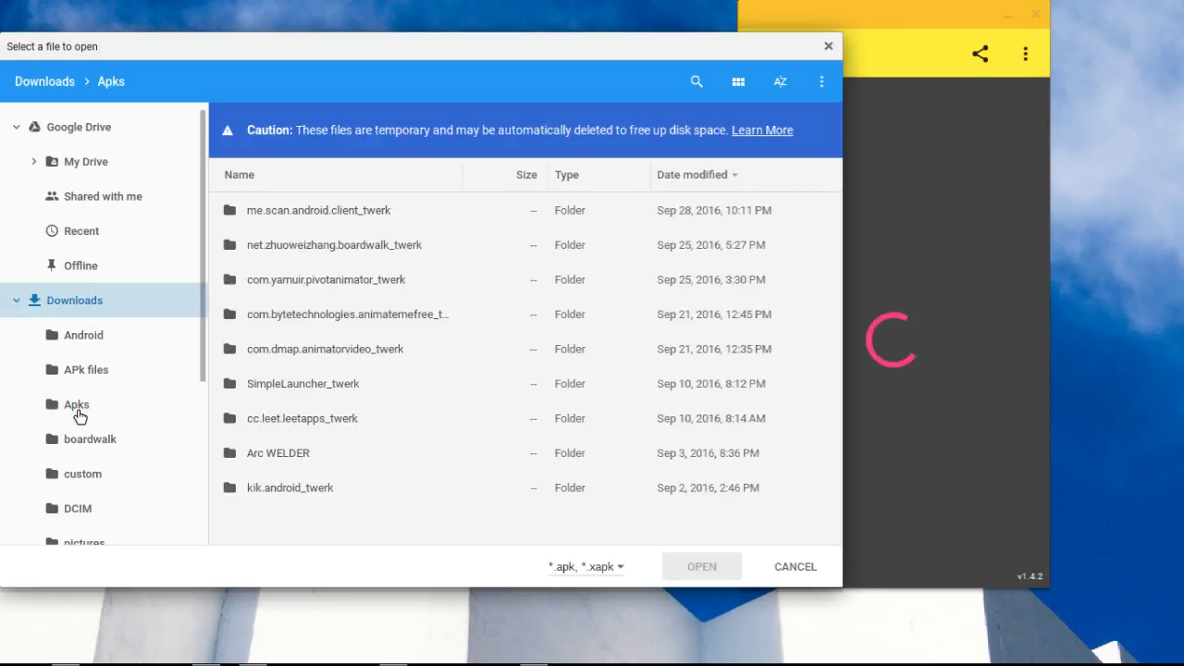
{"action": "left_click", "coordinate": [82, 384]}
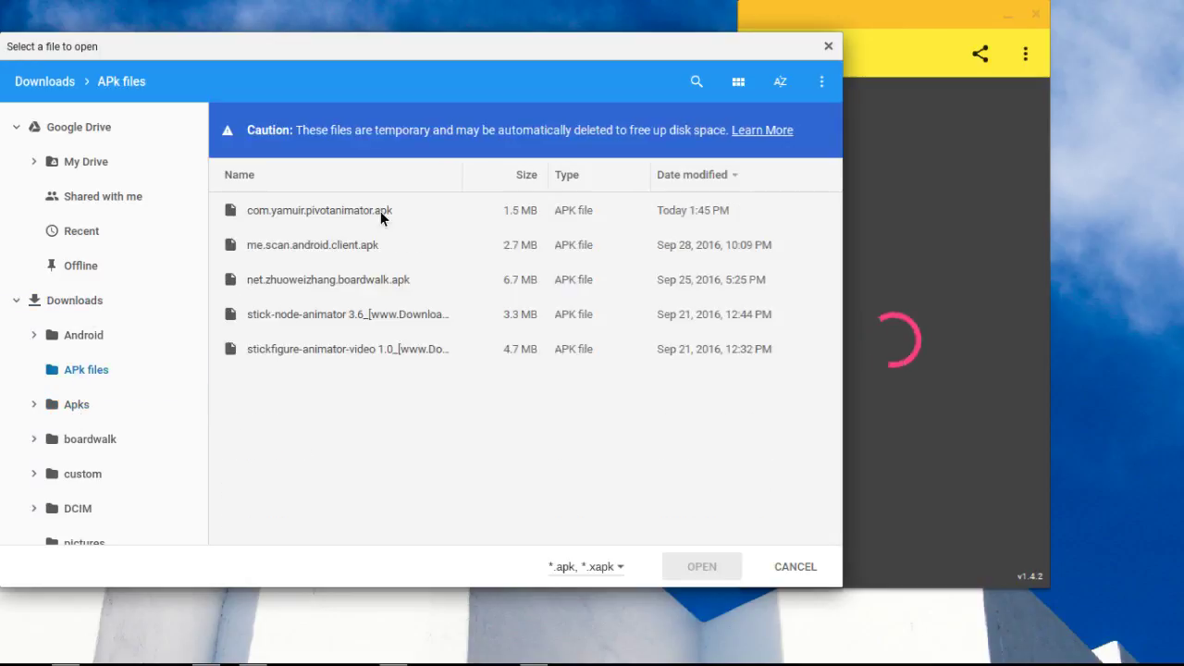
{"action": "left_click", "coordinate": [358, 214]}
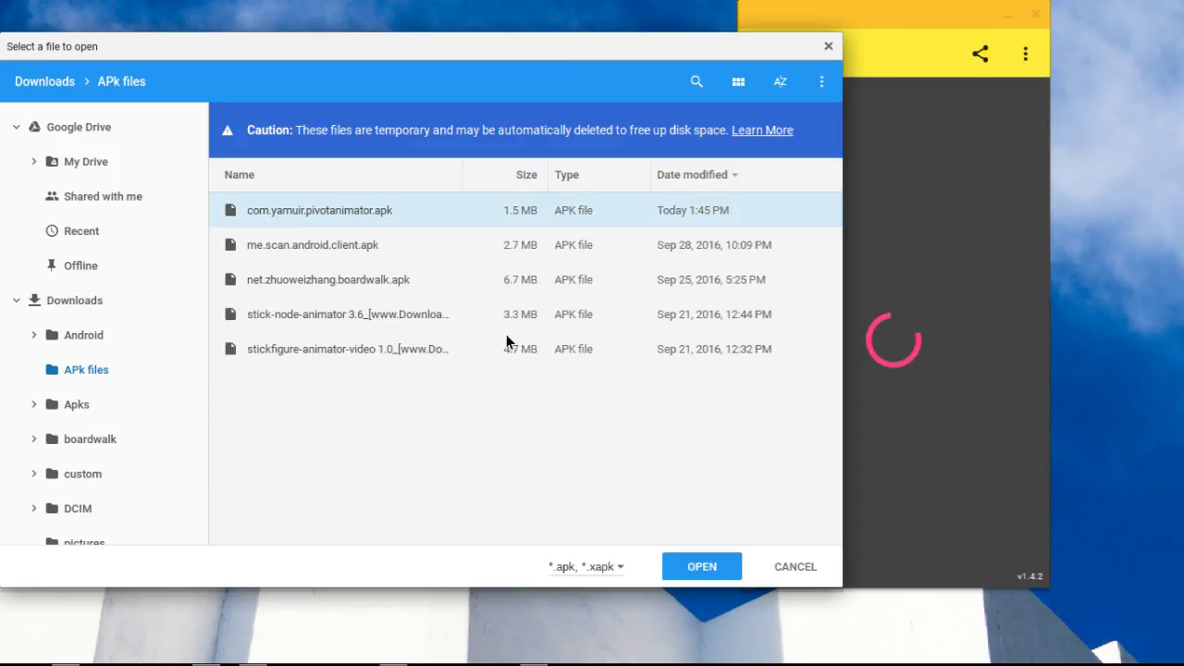
{"action": "left_click", "coordinate": [723, 570]}
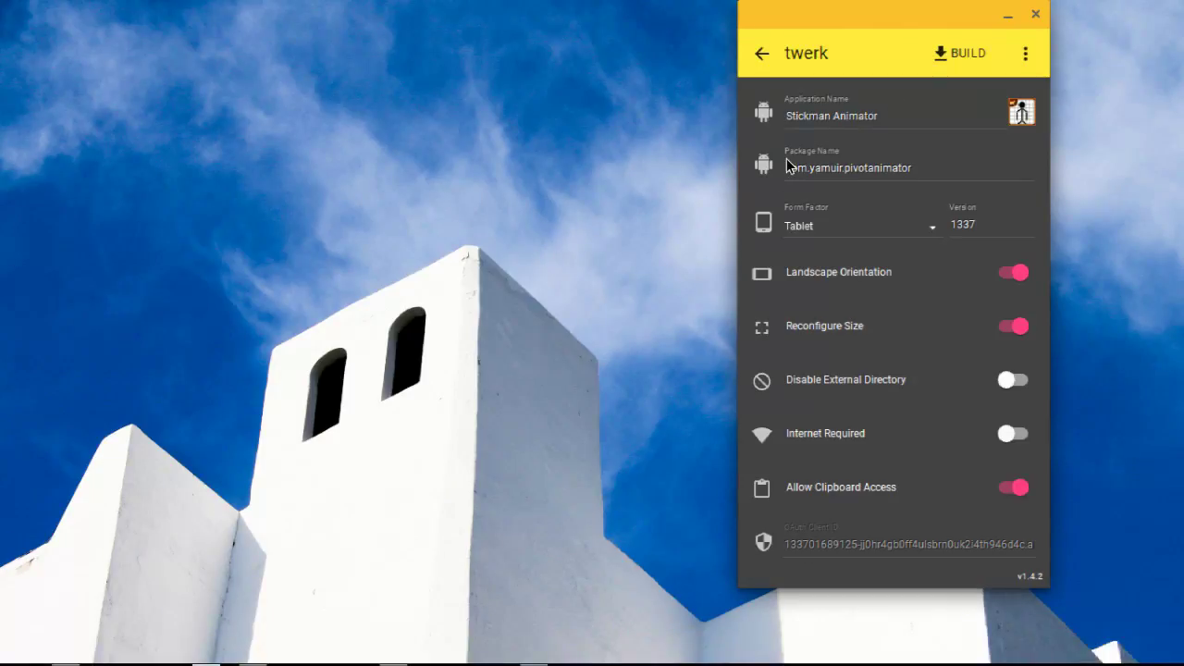
Replace the package name in twerk with com.yamuir.pivotanimator, copied from the app's Google Play page address.
{"action": "left_click", "coordinate": [918, 183]}
{"action": "key", "text": "ctrl+a"}
{"action": "mouse_move", "coordinate": [185, 652]}
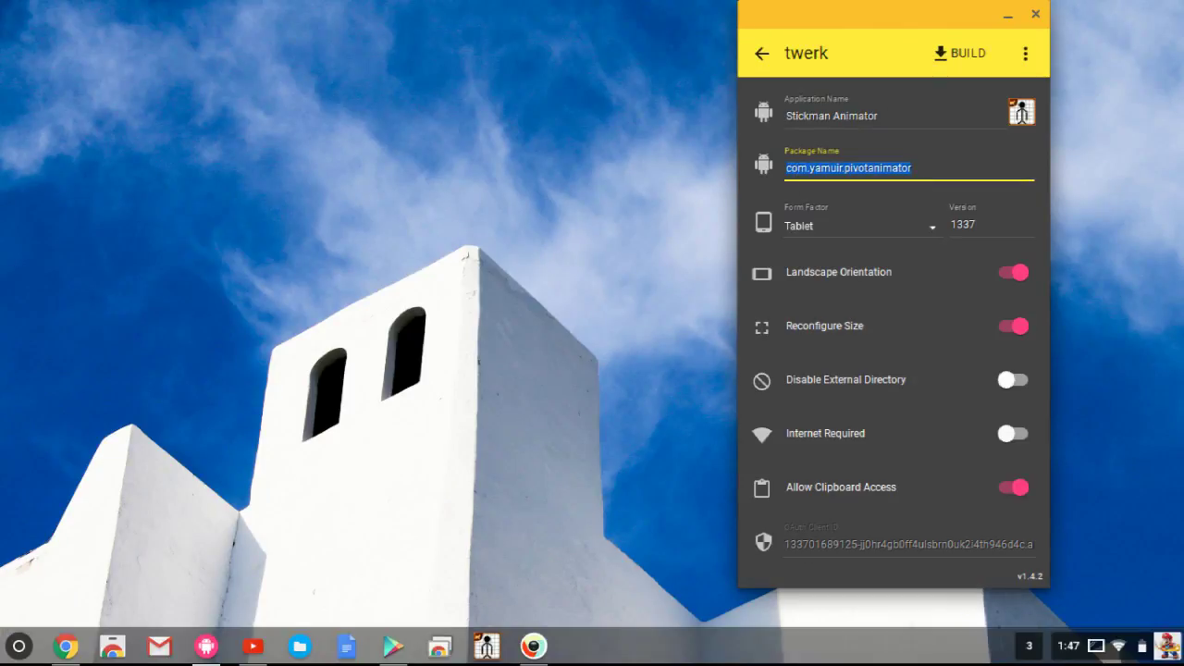
{"action": "left_click", "coordinate": [71, 652]}
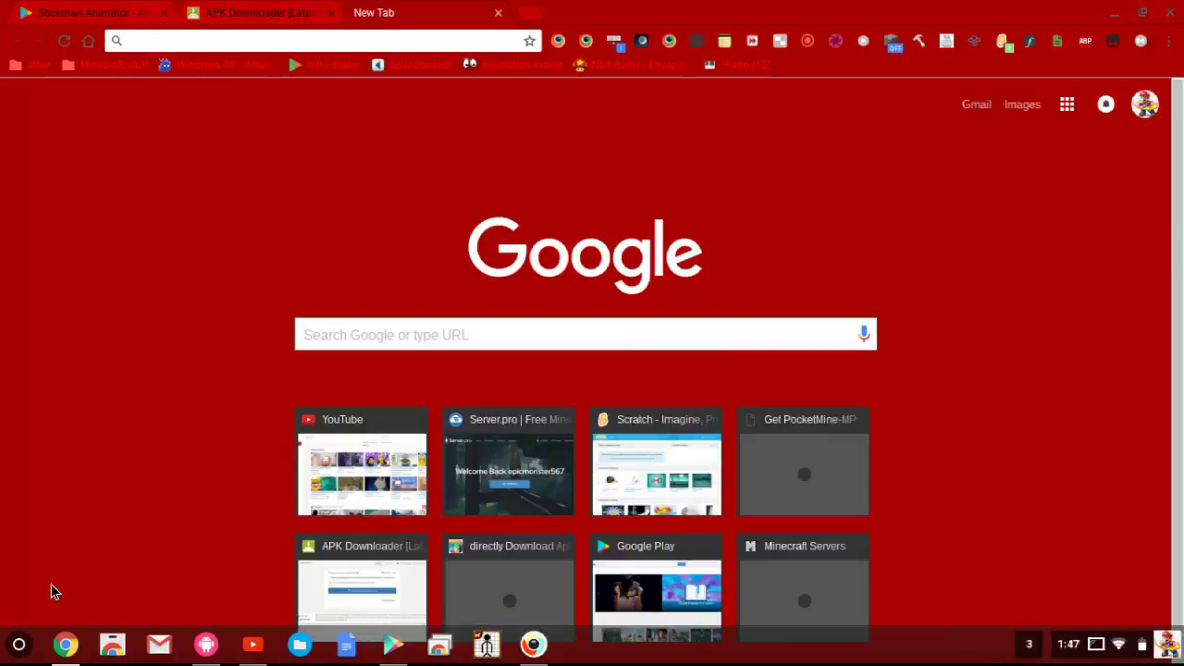
{"action": "left_click", "coordinate": [87, 12]}
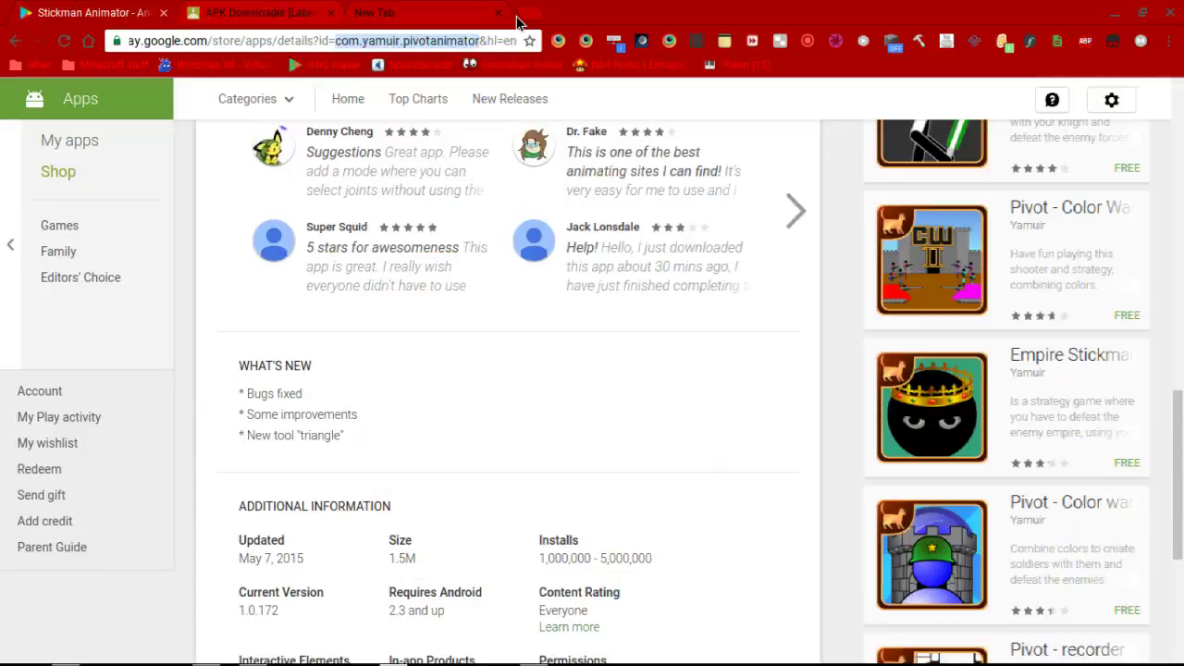
{"action": "right_click", "coordinate": [440, 49]}
{"action": "left_click", "coordinate": [467, 113]}
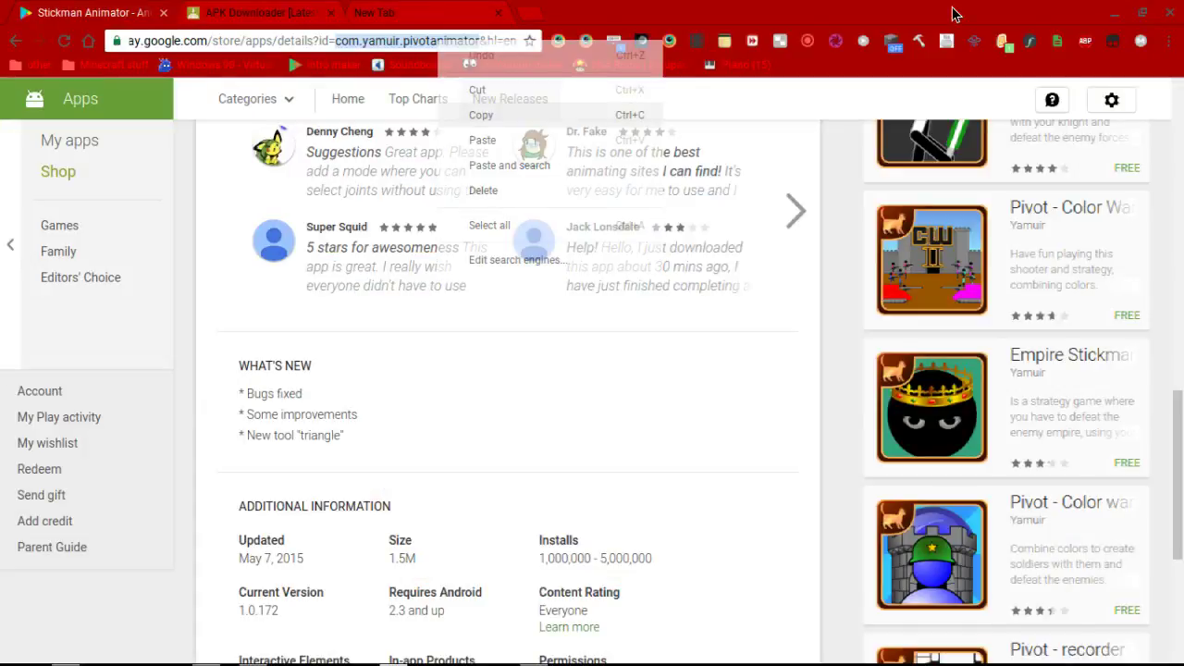
{"action": "left_click", "coordinate": [1115, 12]}
{"action": "right_click", "coordinate": [899, 172]}
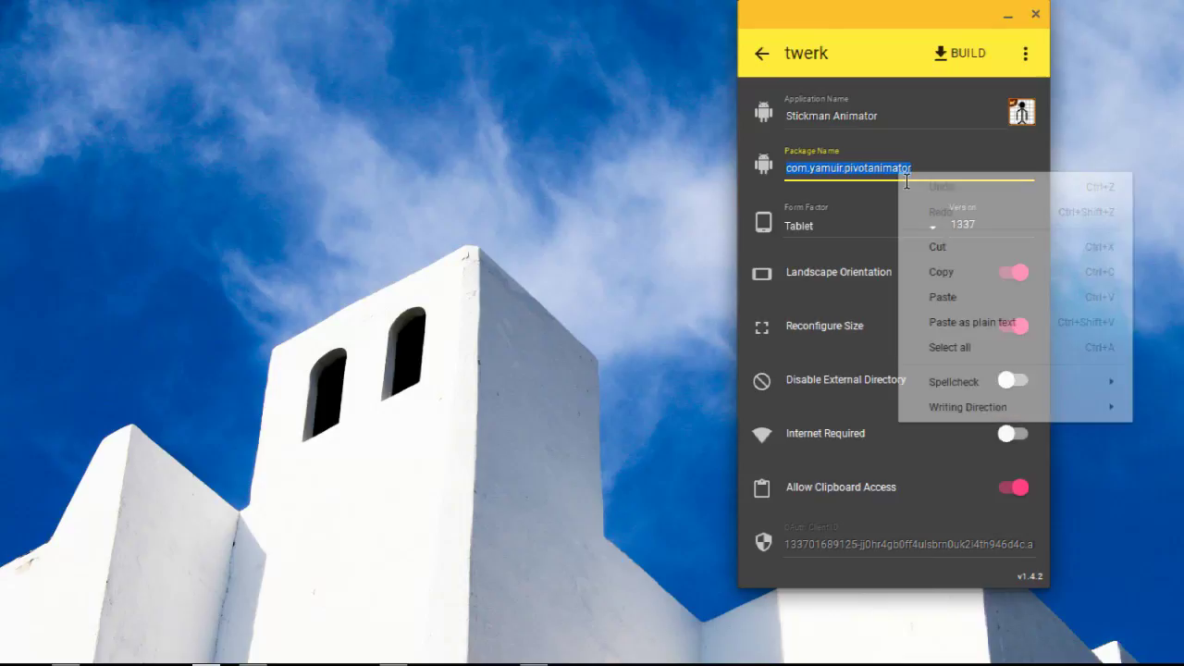
{"action": "left_click", "coordinate": [963, 296]}
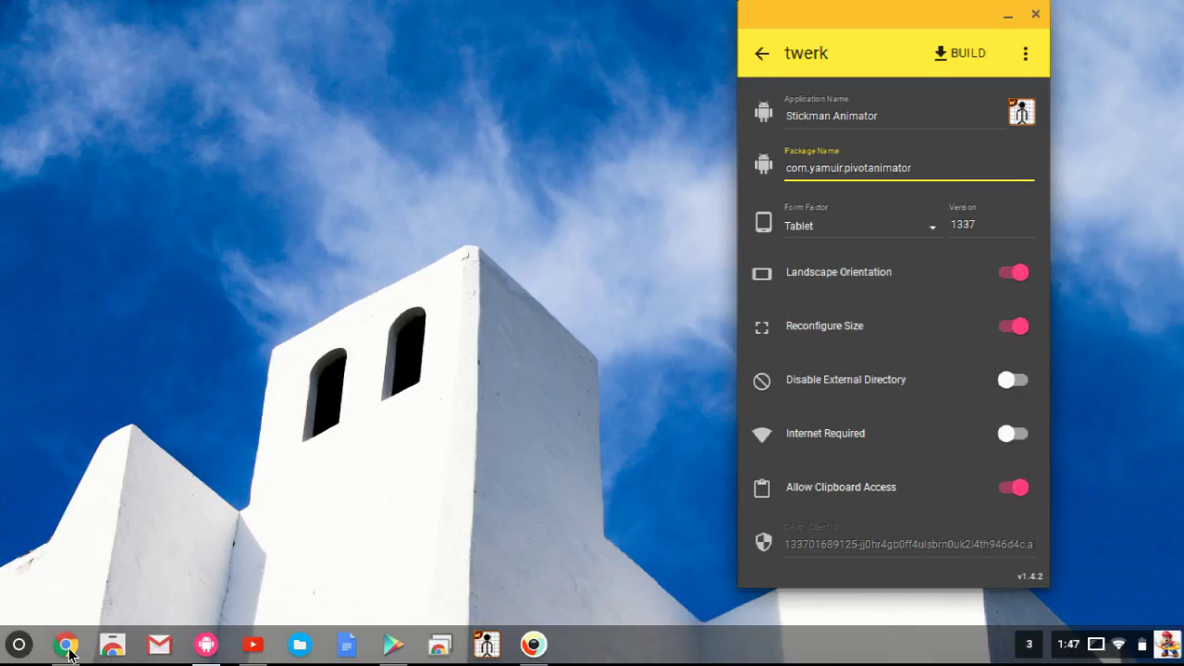
Set the app version in twerk to 1.0.143, copied from the APK Downloader page.
{"action": "left_click", "coordinate": [67, 649]}
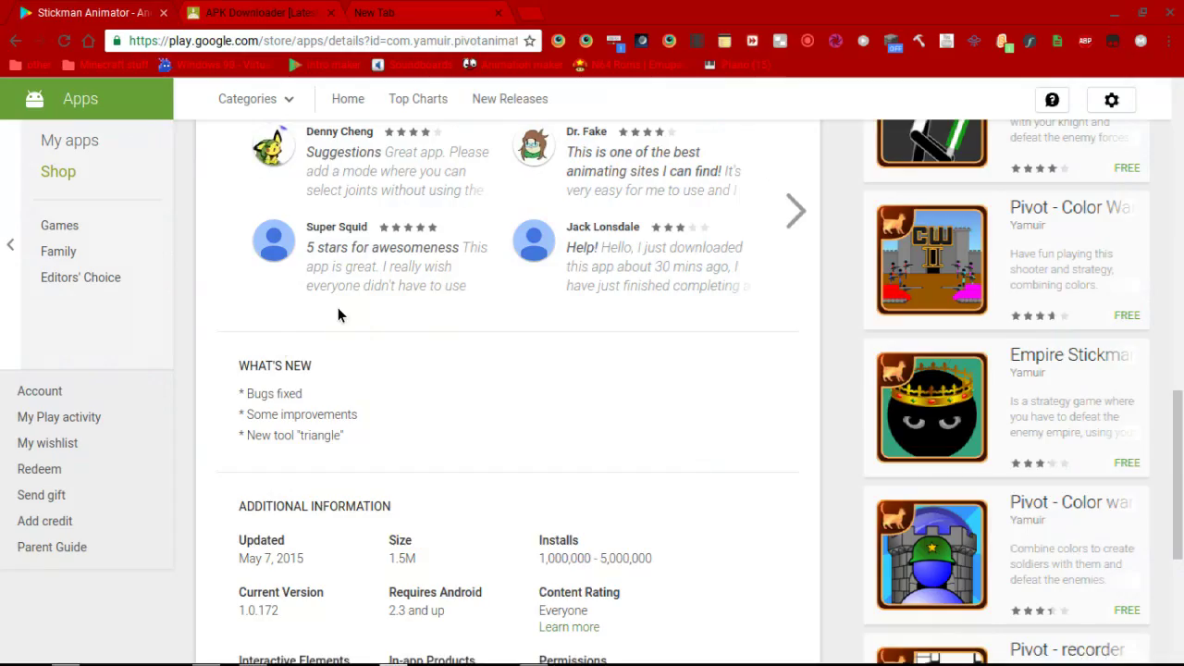
{"action": "left_click", "coordinate": [284, 8]}
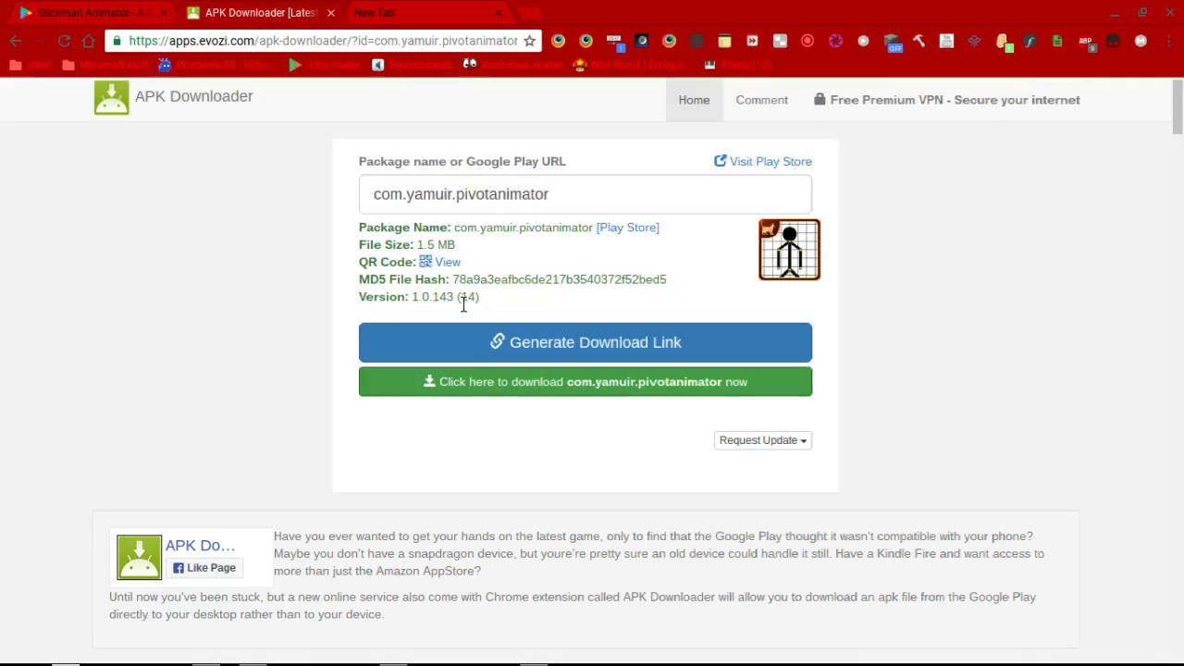
{"action": "double_click", "coordinate": [463, 305]}
{"action": "double_click", "coordinate": [425, 309]}
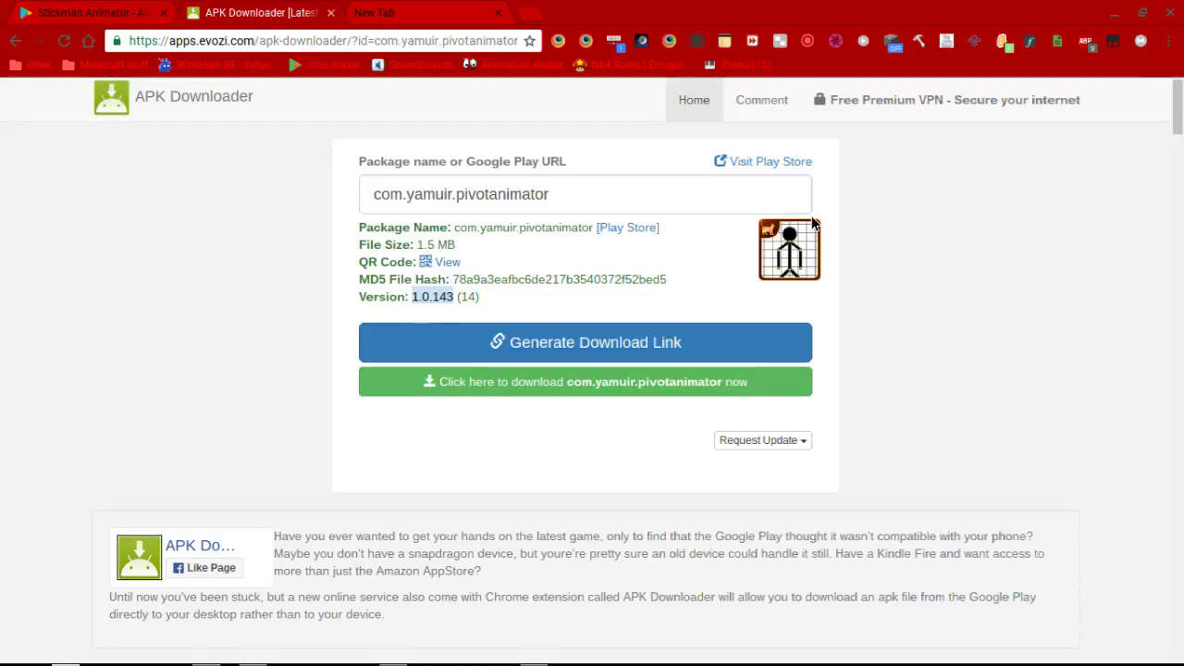
{"action": "left_click", "coordinate": [1114, 10]}
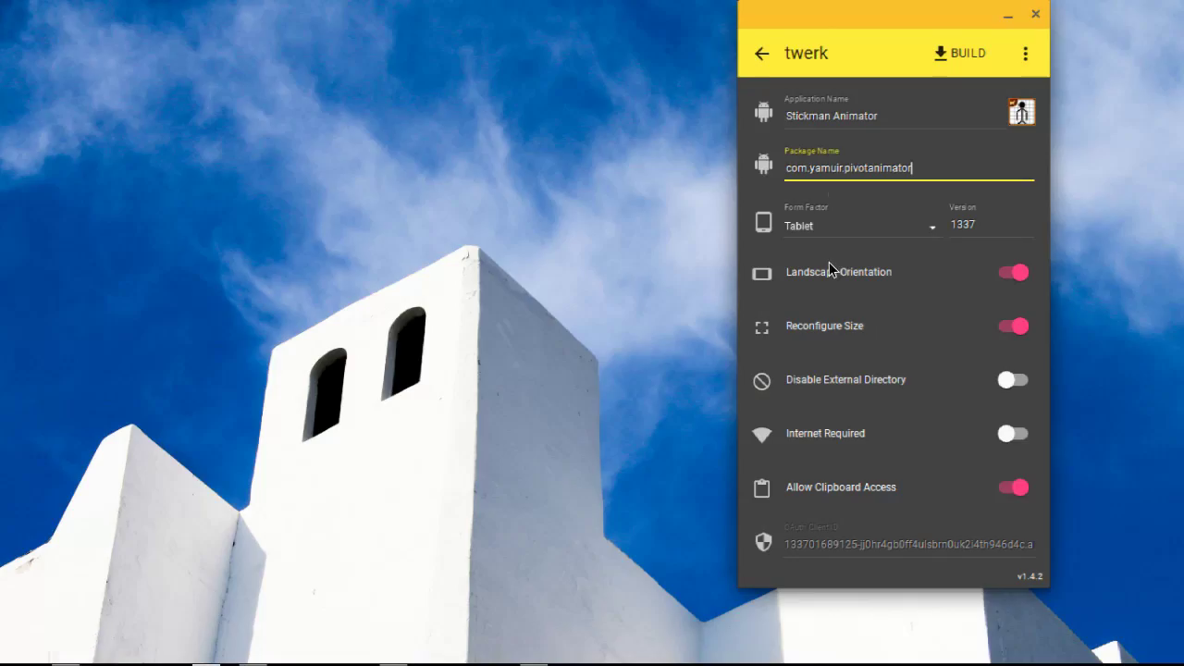
{"action": "left_click", "coordinate": [999, 224]}
{"action": "double_click", "coordinate": [953, 222]}
{"action": "key", "text": "ctrl+v"}
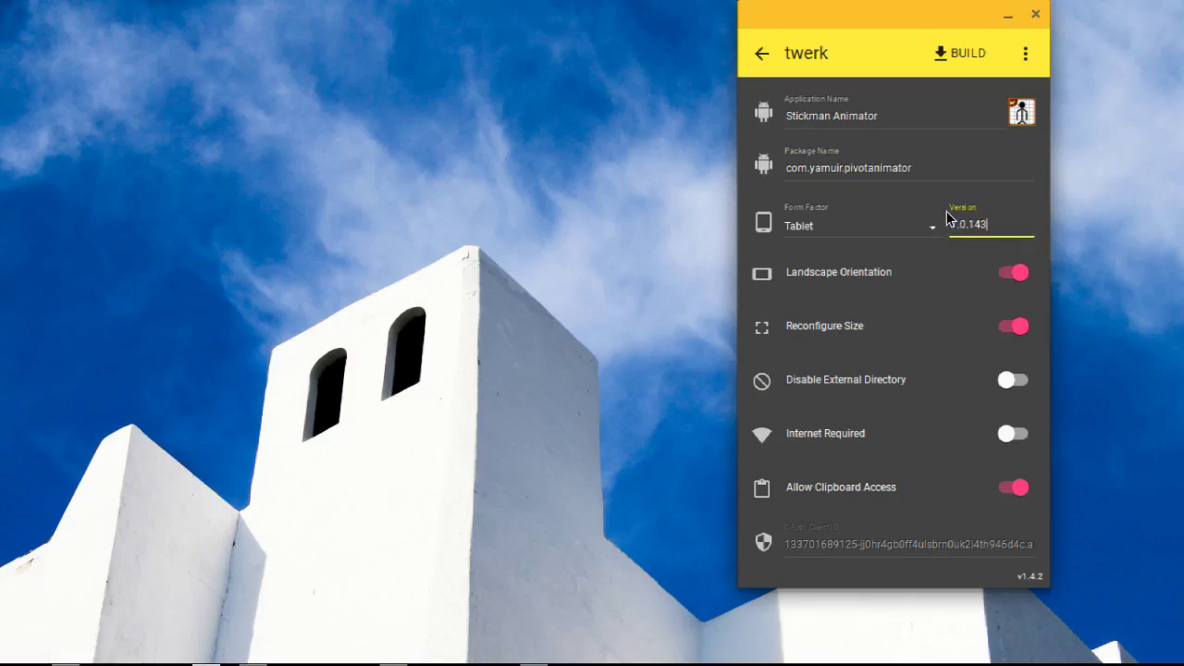
Keep the form factor as Tablet, enable the external directory and set internet to not required.
{"action": "left_click", "coordinate": [856, 232]}
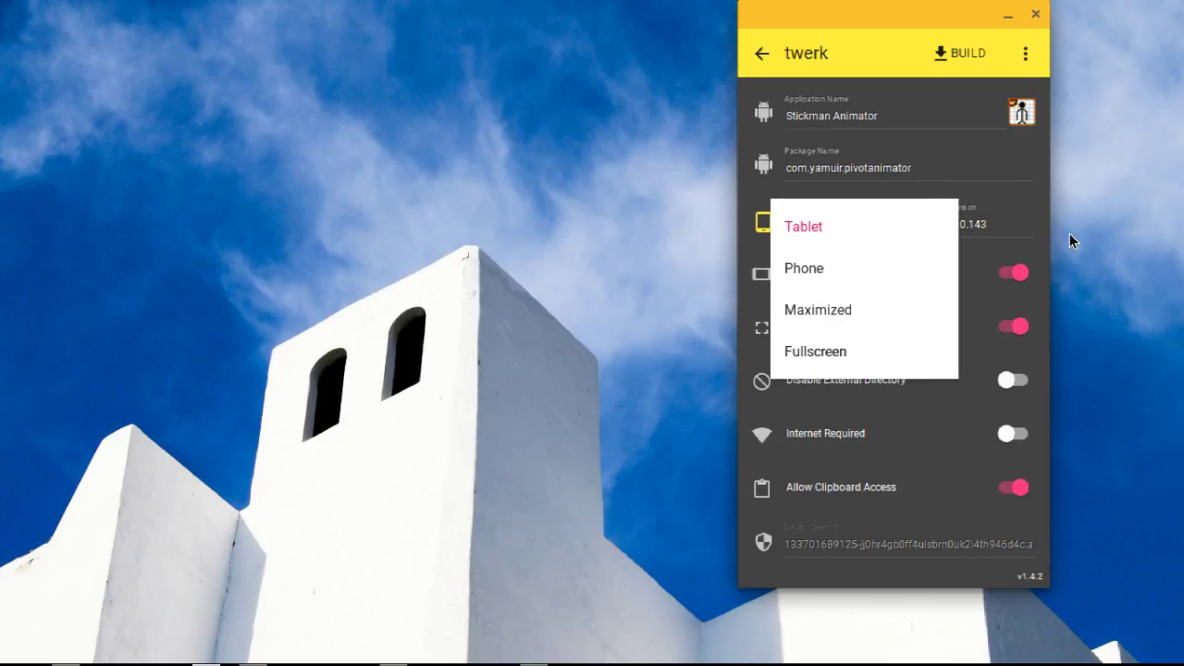
{"action": "left_click", "coordinate": [1038, 229]}
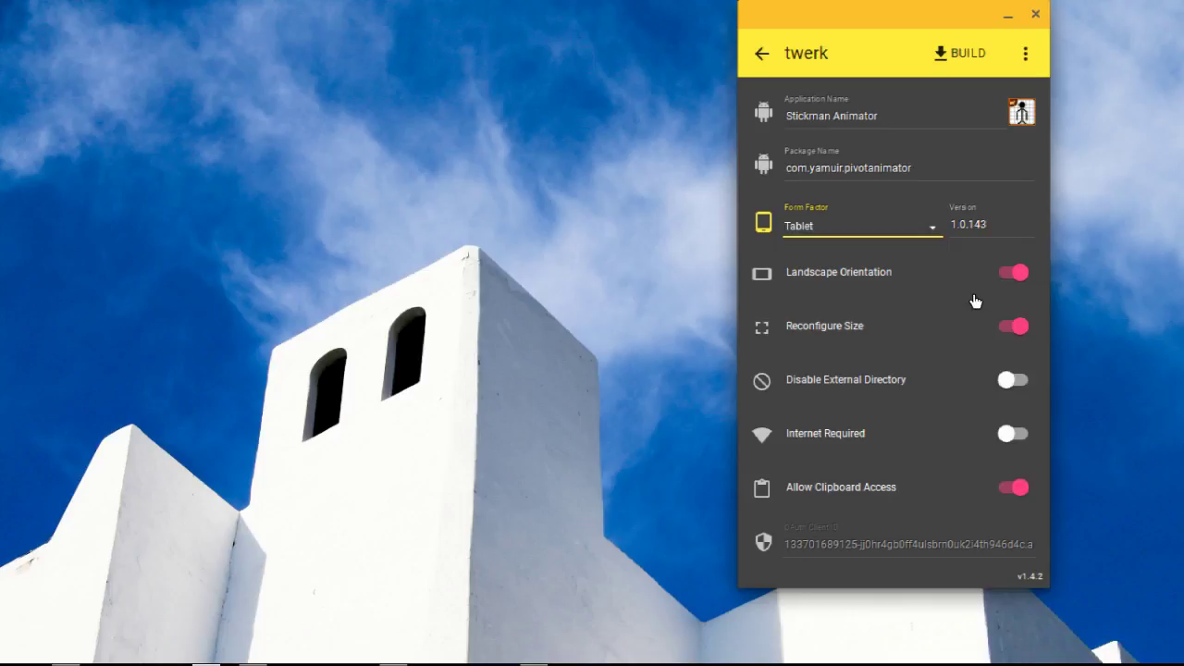
{"action": "left_click", "coordinate": [1014, 381]}
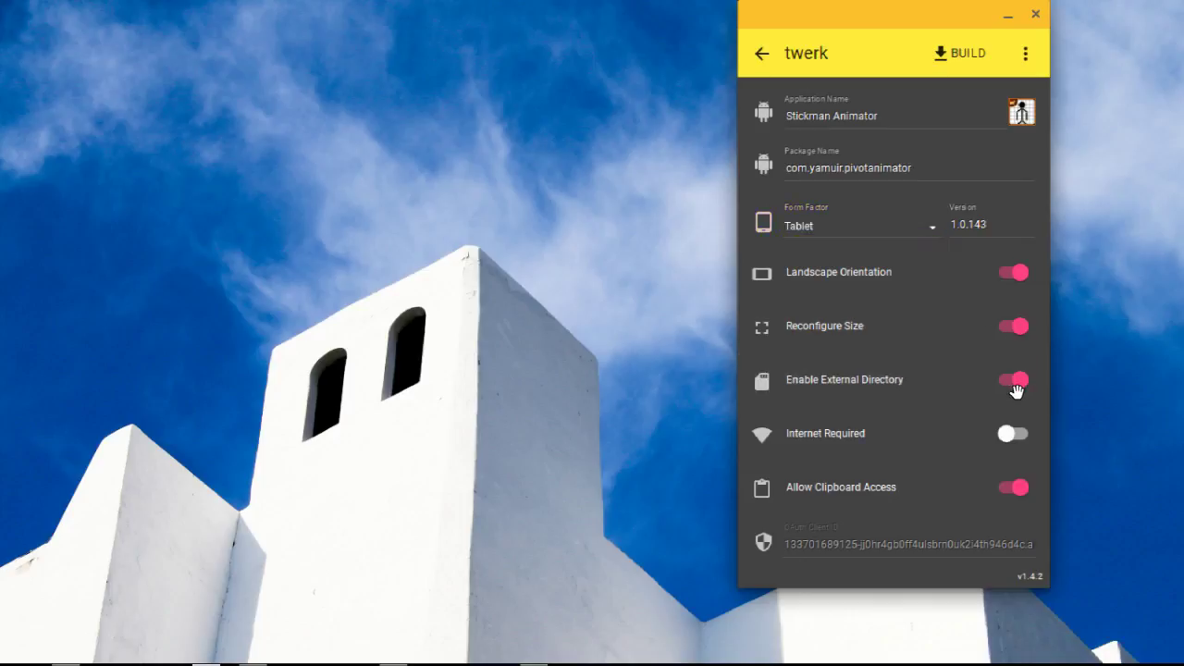
{"action": "left_click", "coordinate": [1015, 389]}
{"action": "left_click", "coordinate": [1015, 389]}
{"action": "left_click", "coordinate": [1018, 440]}
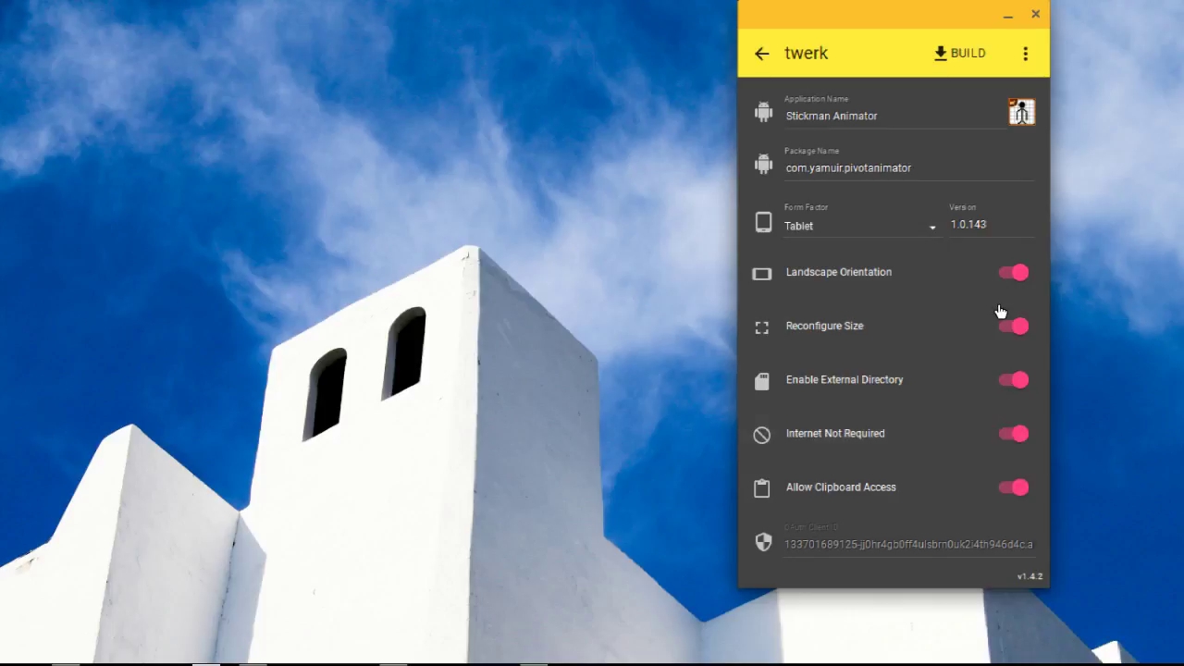
Build the Stickman Animator app into the Apks folder in Downloads.
{"action": "left_click", "coordinate": [952, 70]}
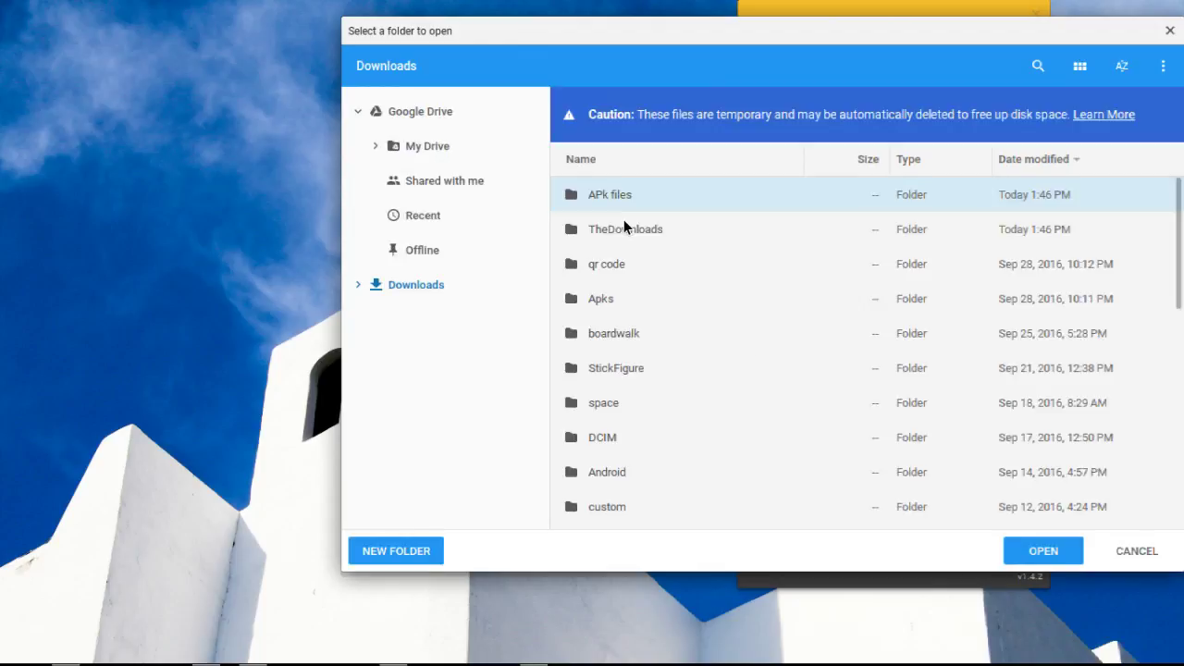
{"action": "double_click", "coordinate": [616, 305]}
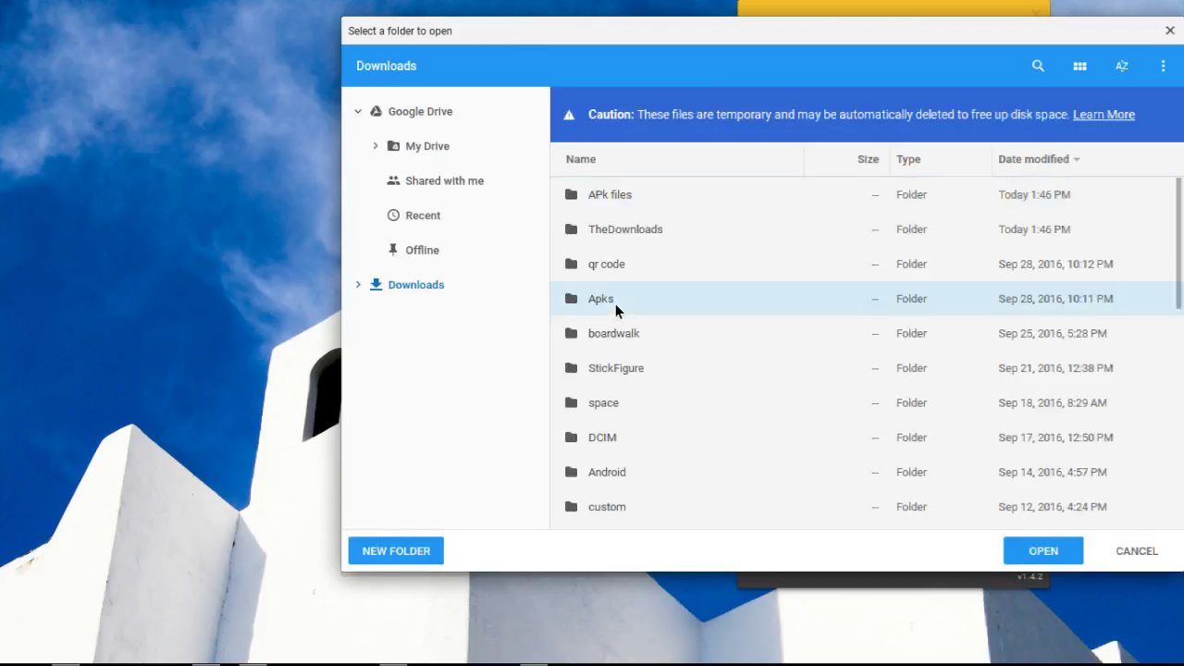
{"action": "left_click", "coordinate": [1056, 546]}
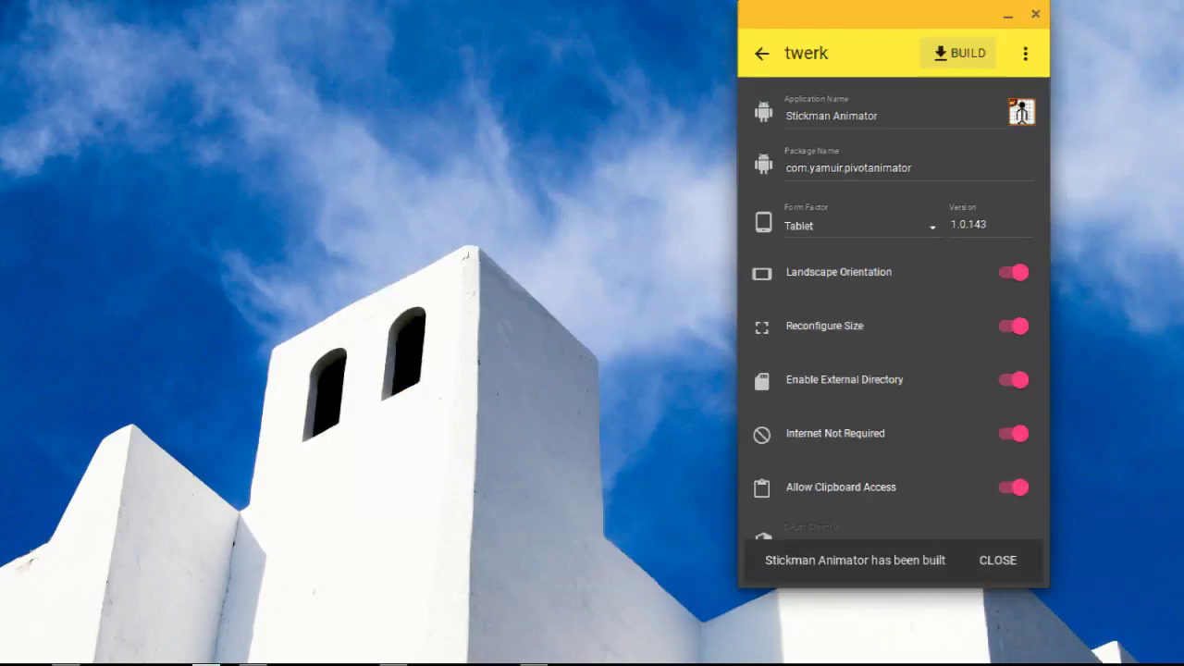
Switch to Chrome, open the Extensions page and turn off Developer mode.
{"action": "mouse_move", "coordinate": [130, 659]}
{"action": "left_click", "coordinate": [78, 649]}
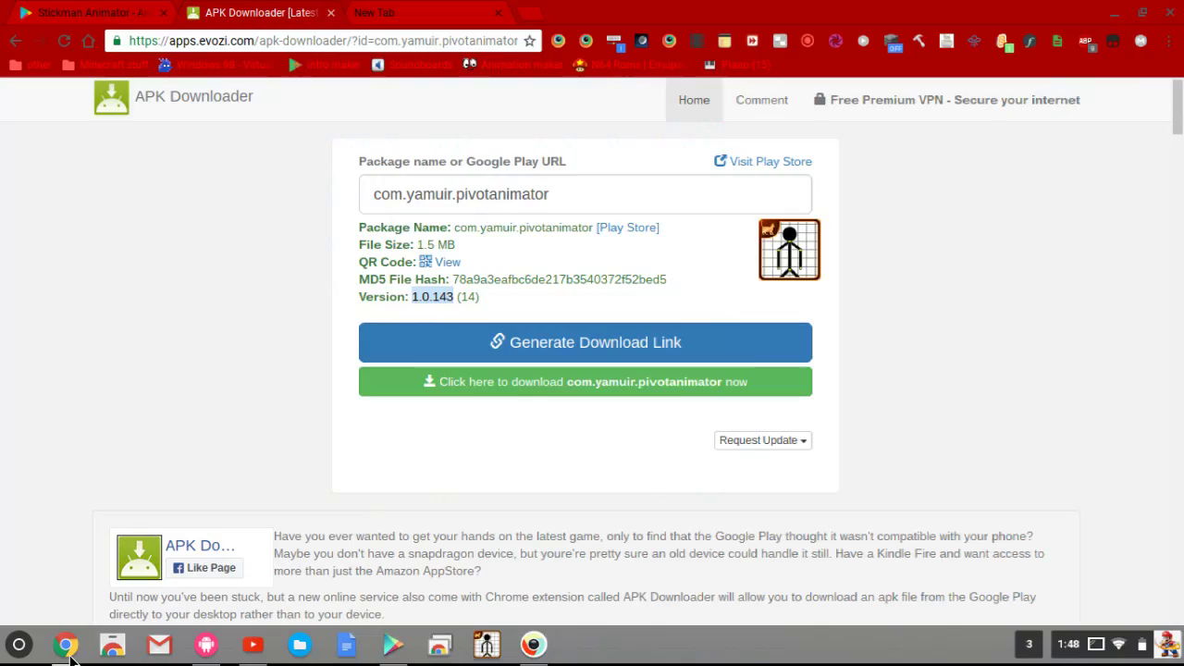
{"action": "key", "text": "ctrl+Tab"}
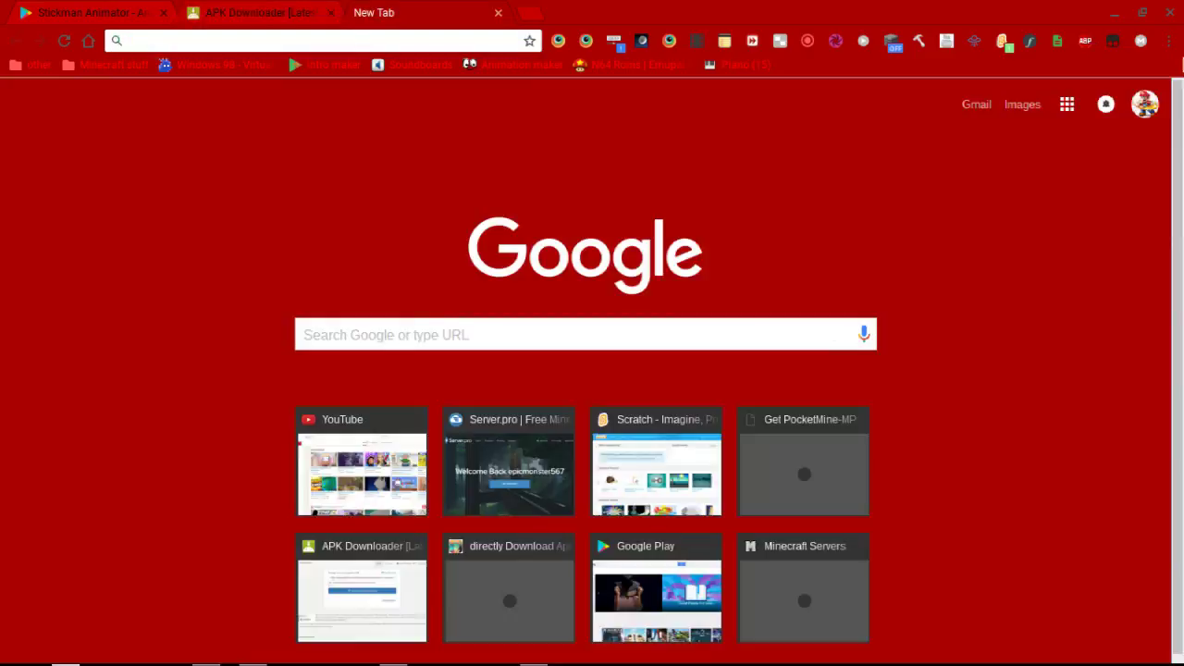
{"action": "left_click", "coordinate": [1170, 41]}
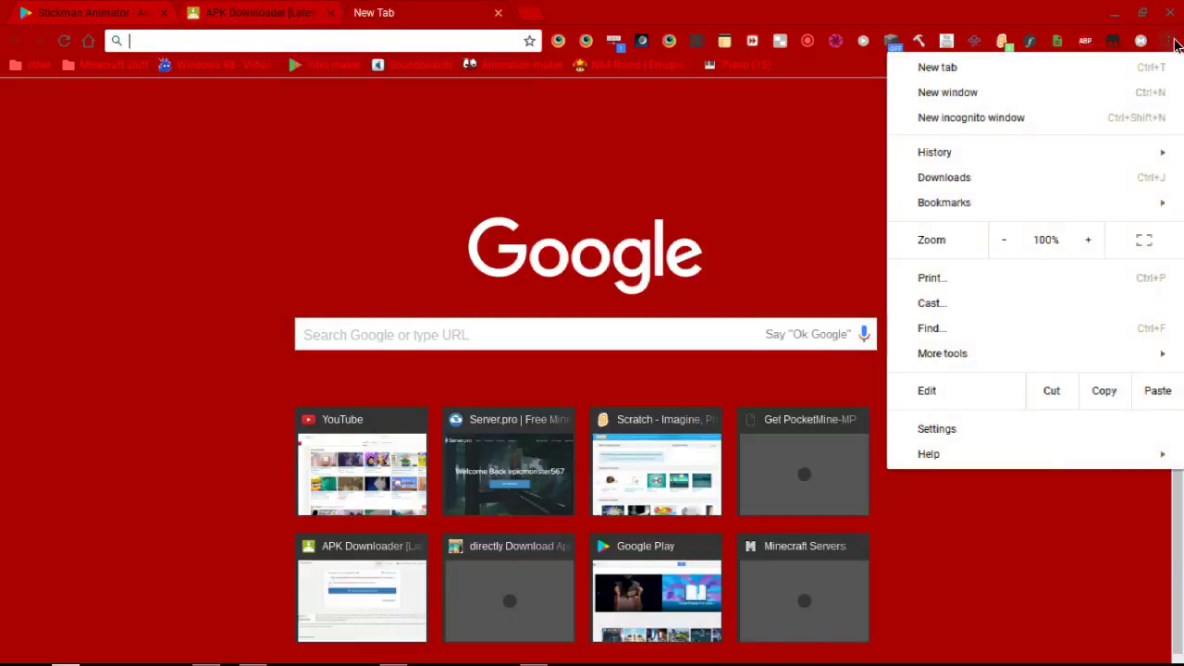
{"action": "mouse_move", "coordinate": [931, 356]}
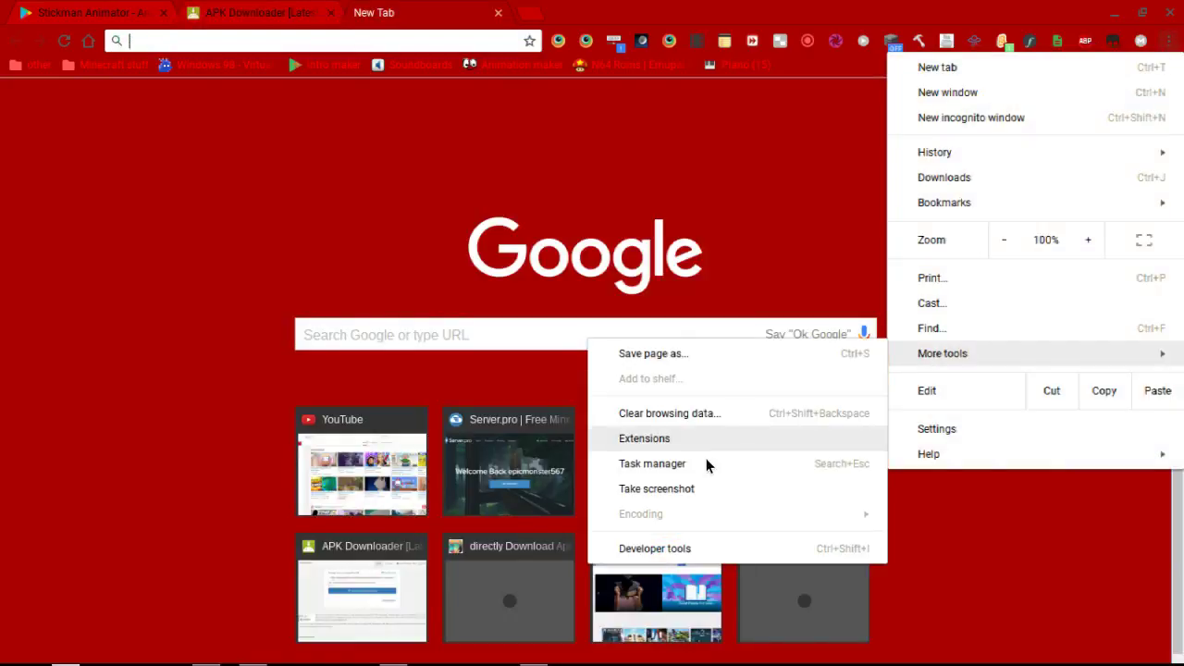
{"action": "left_click", "coordinate": [651, 440]}
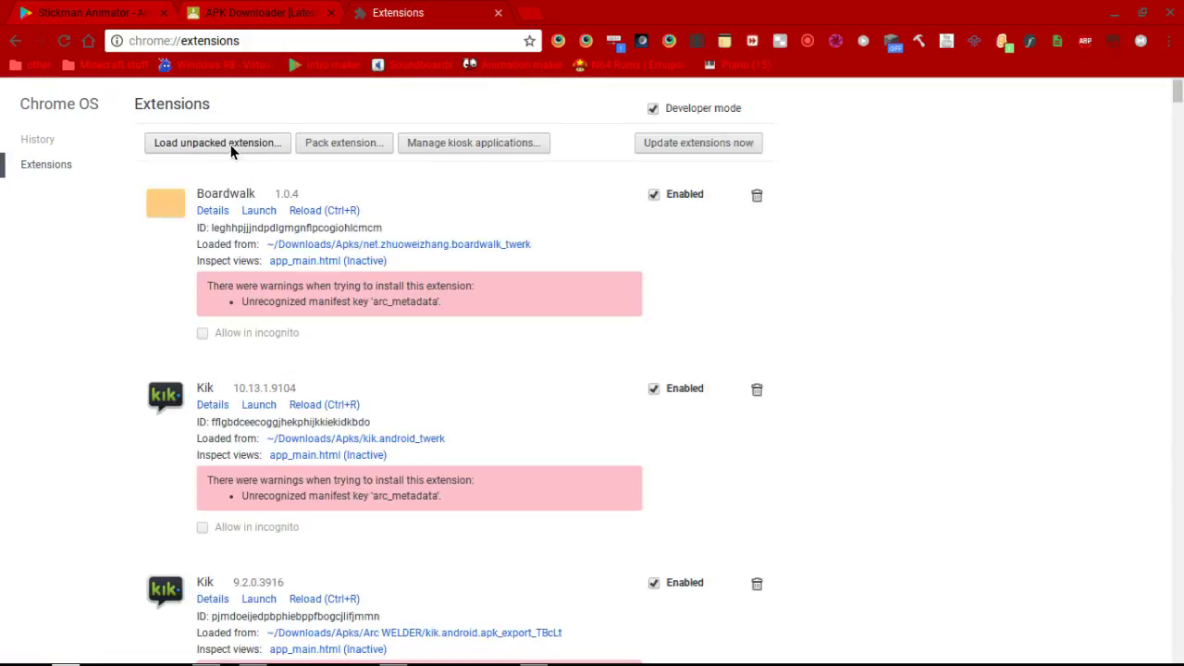
{"action": "left_click", "coordinate": [654, 109]}
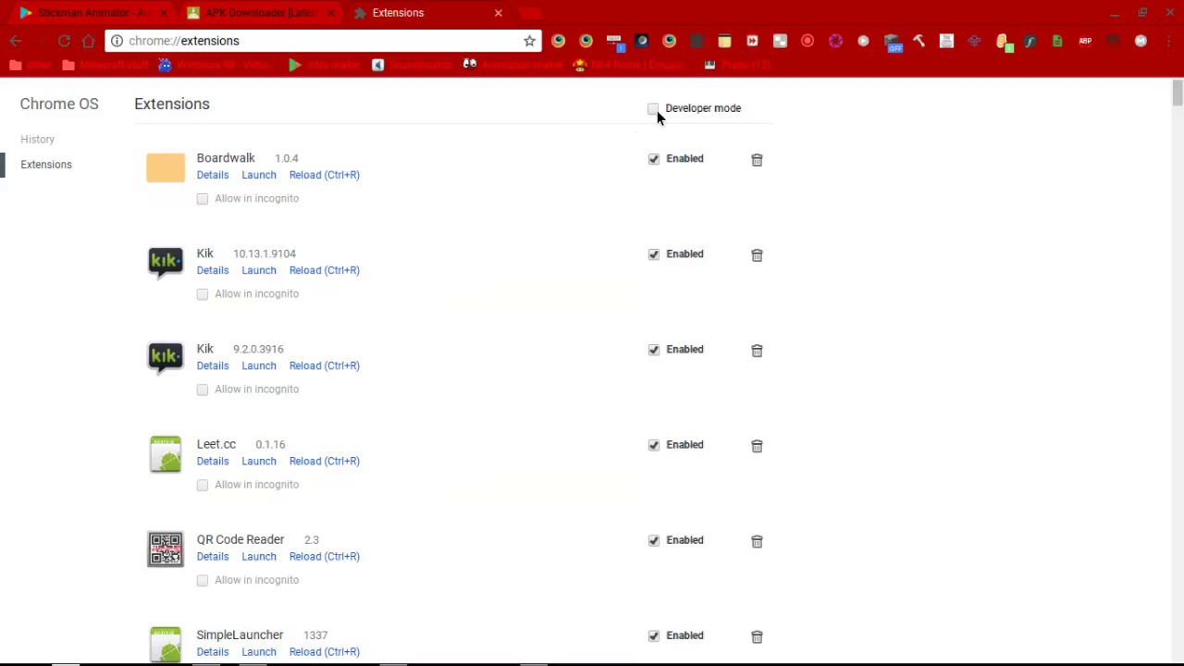
Turn on Developer mode and browse to the com.yamuir.pivotanimator_twerk folder for an unpacked extension, then cancel the folder selection.
{"action": "left_click", "coordinate": [656, 110]}
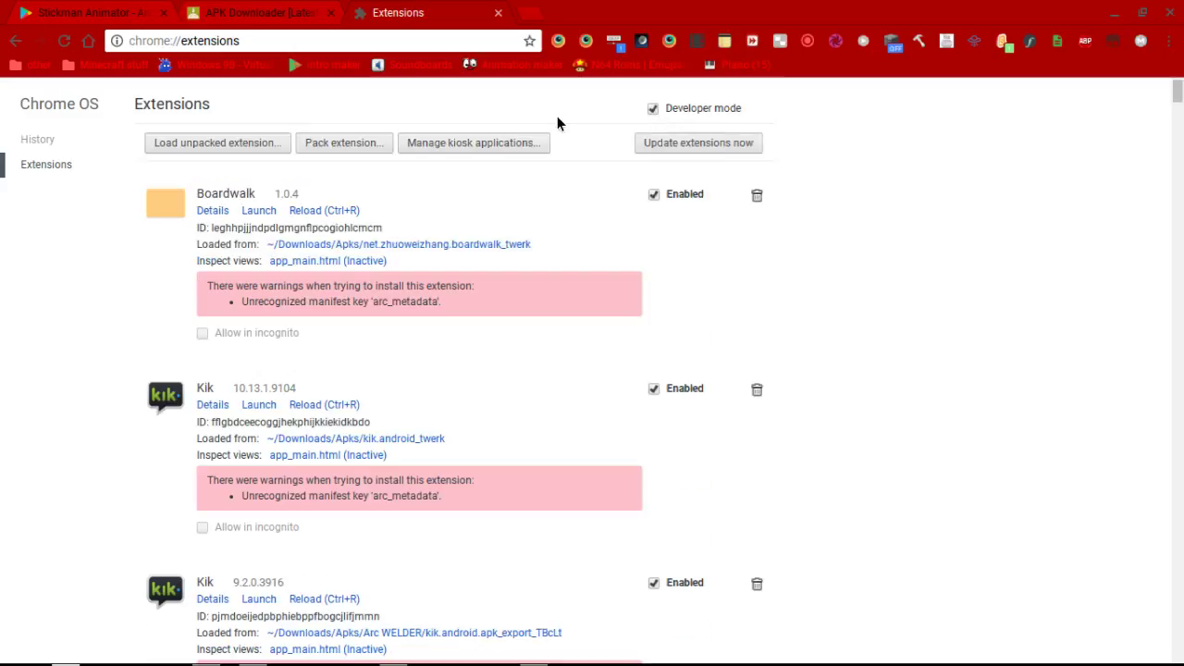
{"action": "left_click", "coordinate": [206, 145]}
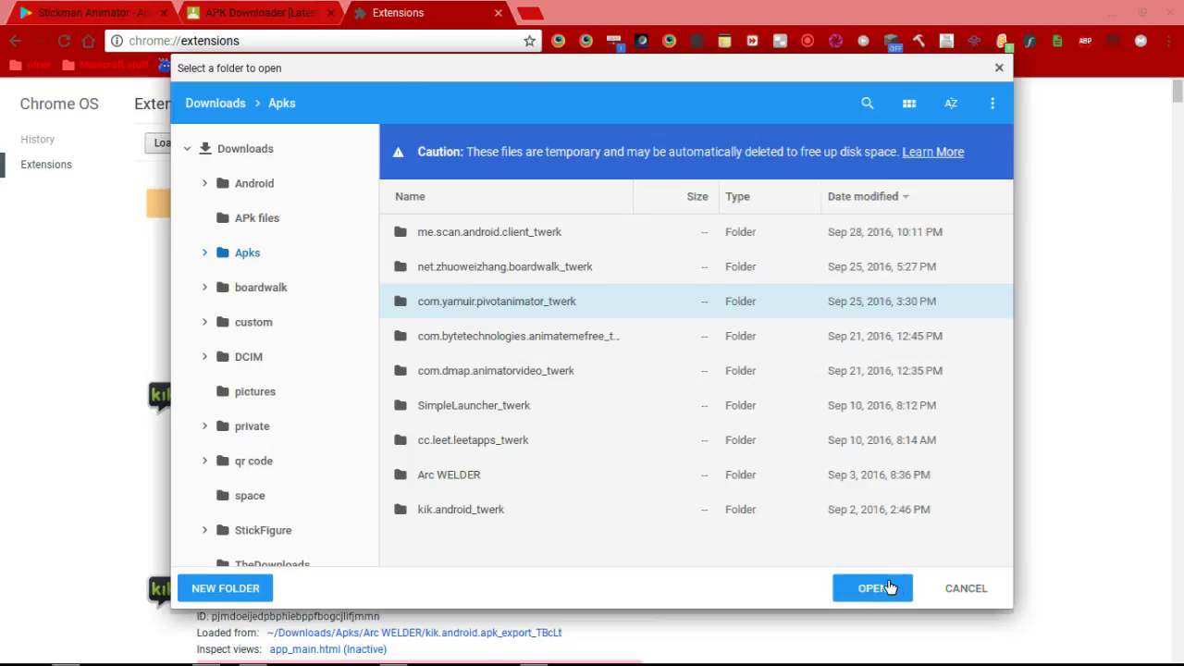
{"action": "left_click", "coordinate": [957, 590]}
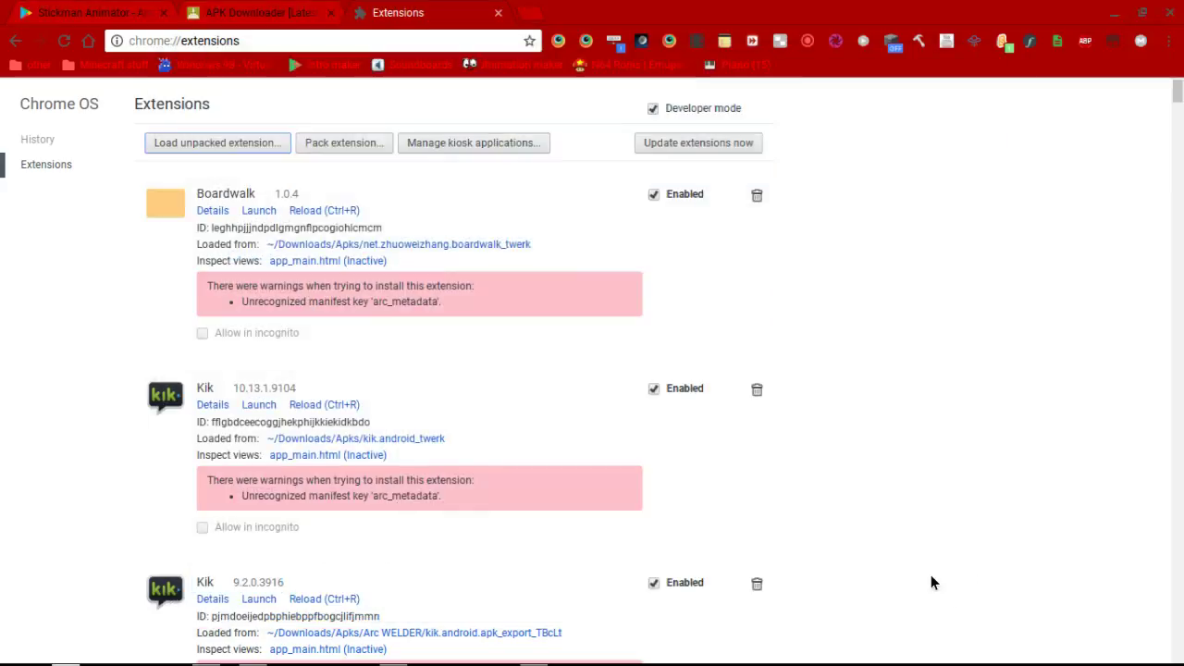
Find the Stickman Animator entry in the list of installed extensions.
{"action": "scroll", "coordinate": [394, 500], "scroll_direction": "down", "scroll_amount": 4}
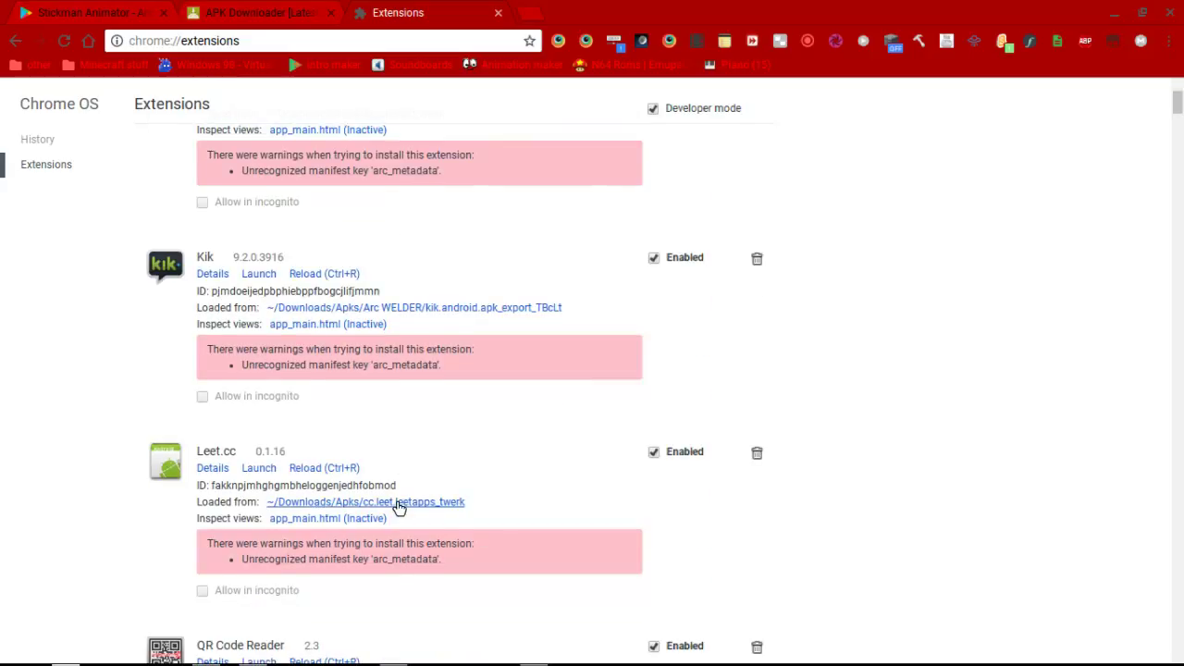
{"action": "scroll", "coordinate": [396, 507], "scroll_direction": "down", "scroll_amount": 5}
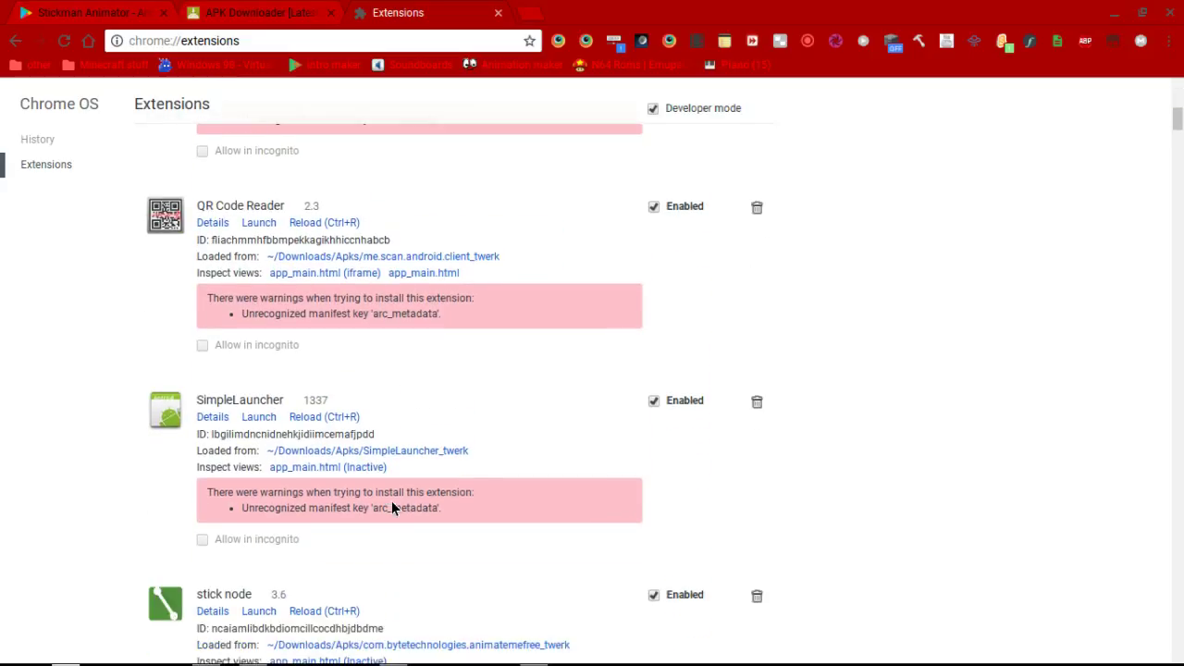
{"action": "scroll", "coordinate": [391, 508], "scroll_direction": "down", "scroll_amount": 4}
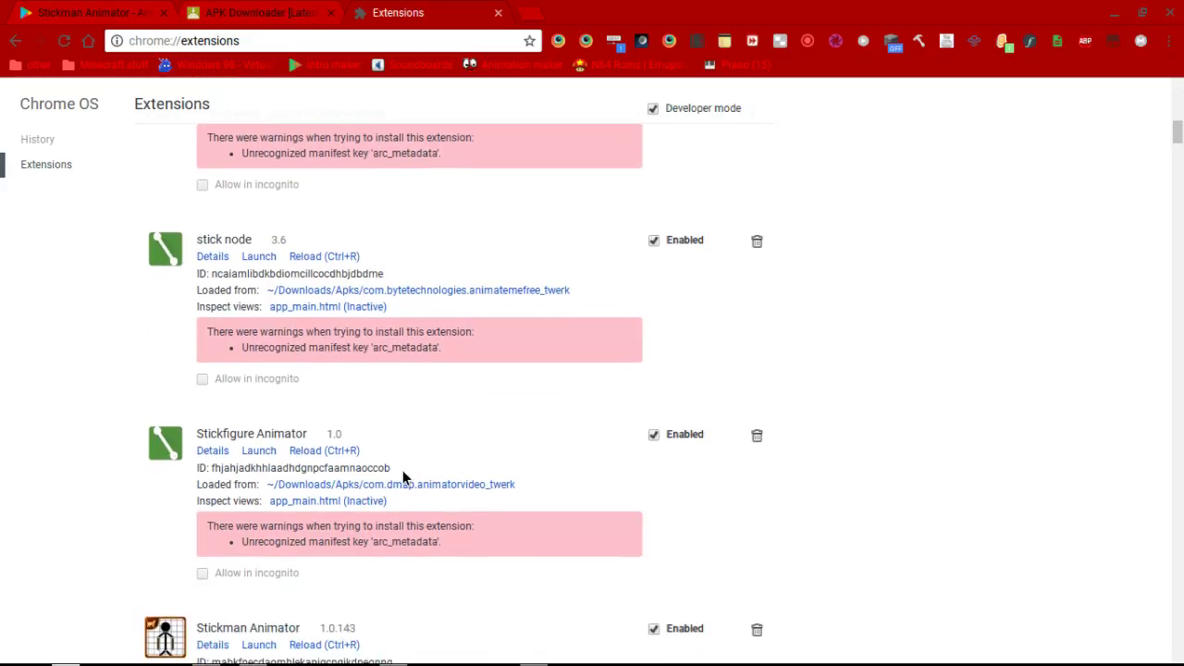
{"action": "scroll", "coordinate": [376, 446], "scroll_direction": "down", "scroll_amount": 2}
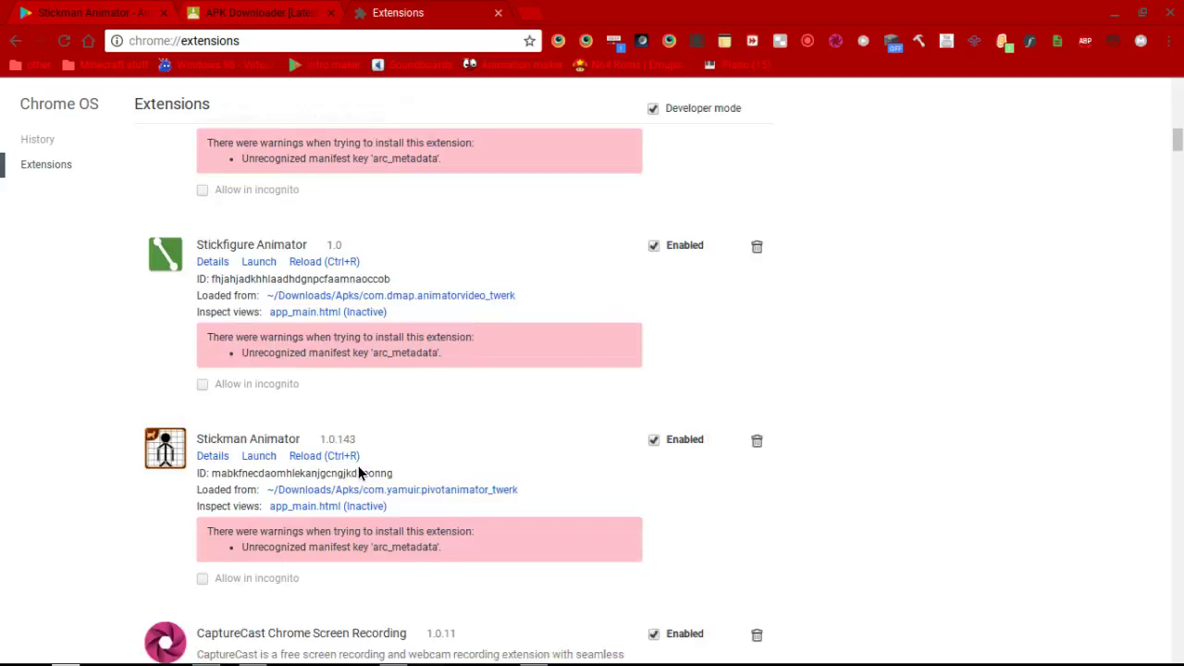
{"action": "mouse_move", "coordinate": [320, 444]}
{"action": "left_mouse_down"}
{"action": "mouse_move", "coordinate": [352, 445]}
{"action": "mouse_move", "coordinate": [319, 431]}
{"action": "left_mouse_up"}
{"action": "left_click", "coordinate": [338, 421]}
Switch to the Files app, select the StickFigure folder in Downloads and close the window.
{"action": "mouse_move", "coordinate": [194, 661]}
{"action": "left_click", "coordinate": [304, 648]}
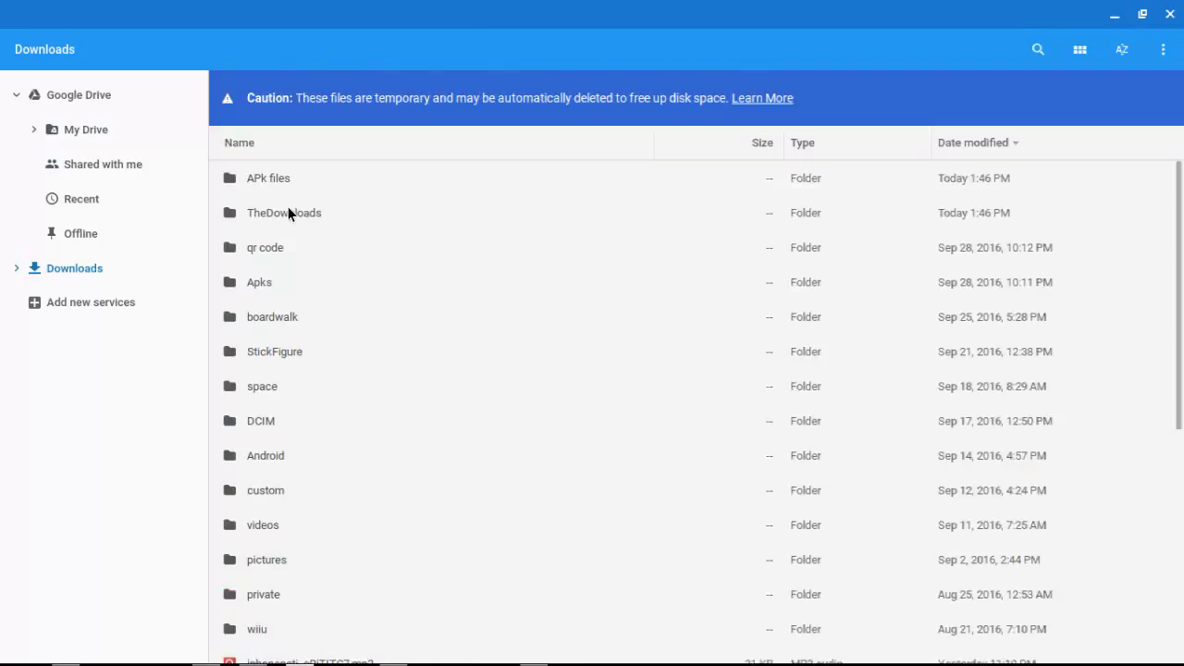
{"action": "left_click", "coordinate": [258, 352]}
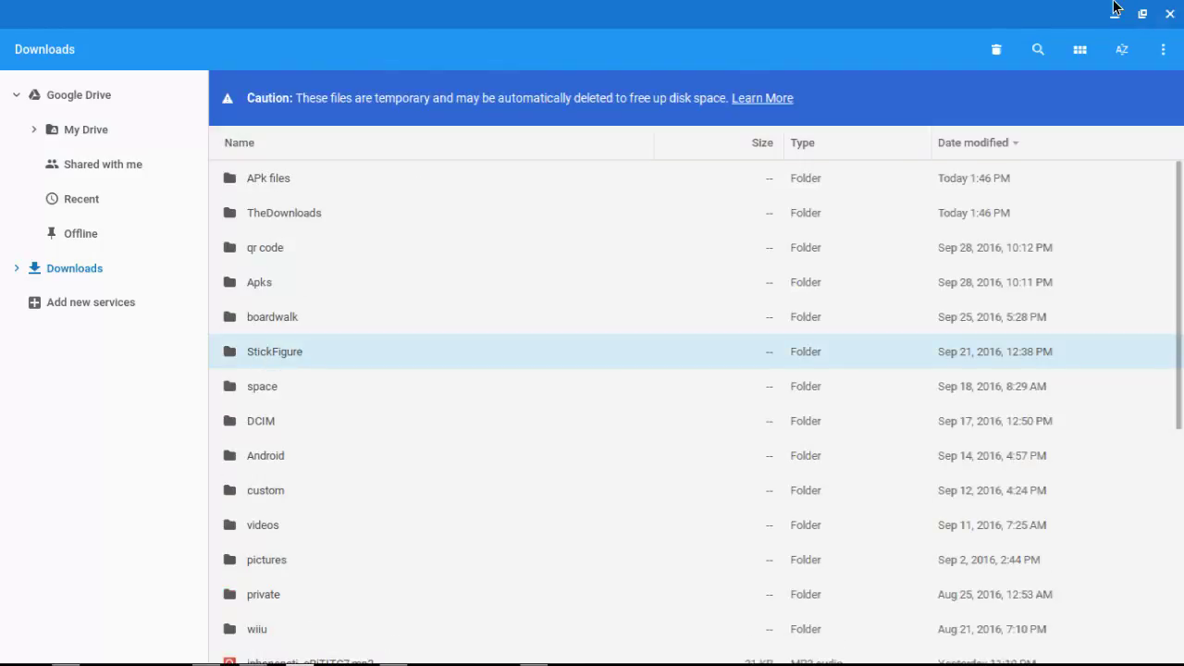
{"action": "left_click", "coordinate": [1170, 14]}
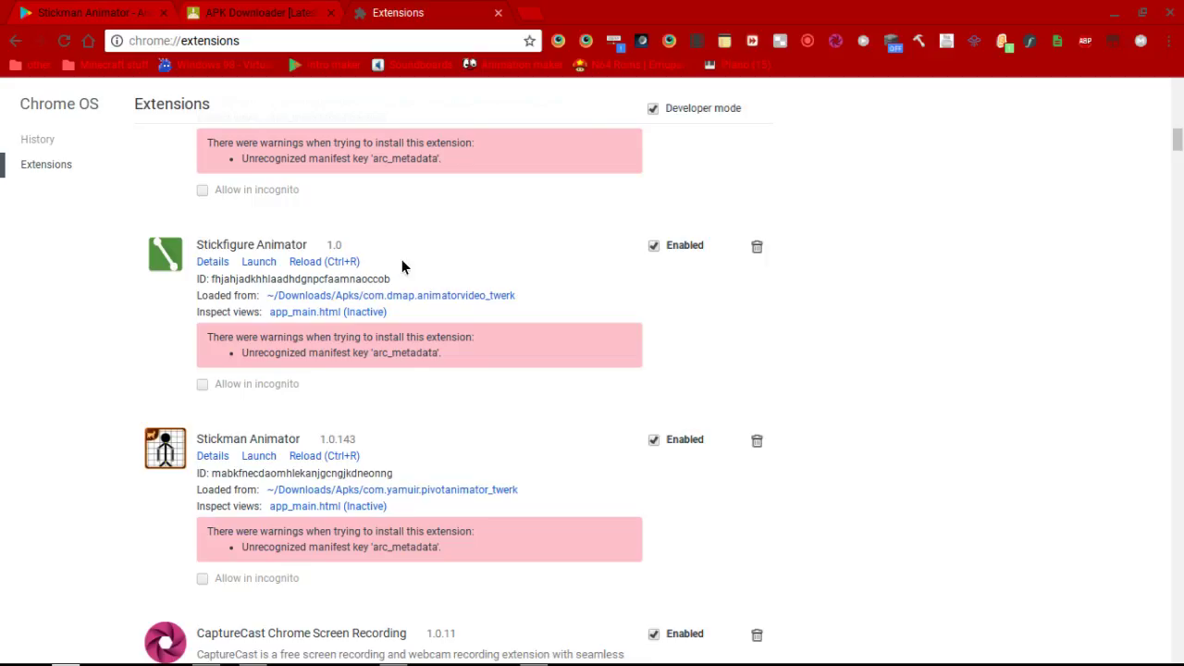
Launch Stickman Animator from its extension entry and minimize the Chrome window.
{"action": "left_click", "coordinate": [259, 457]}
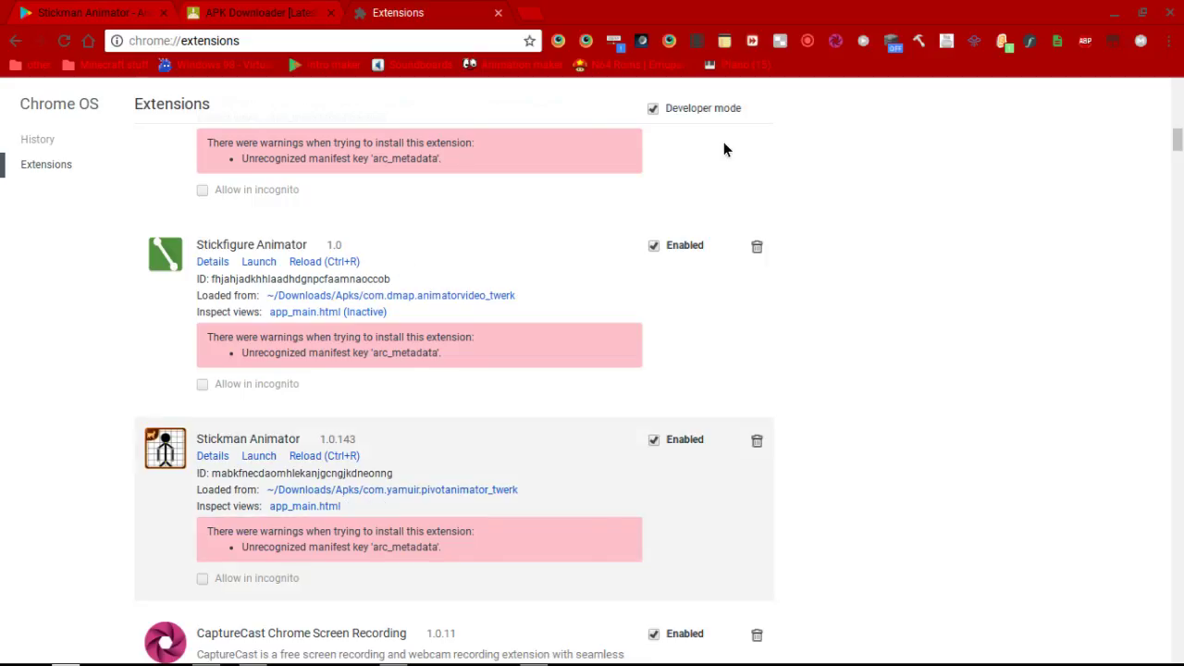
{"action": "left_click", "coordinate": [1114, 12]}
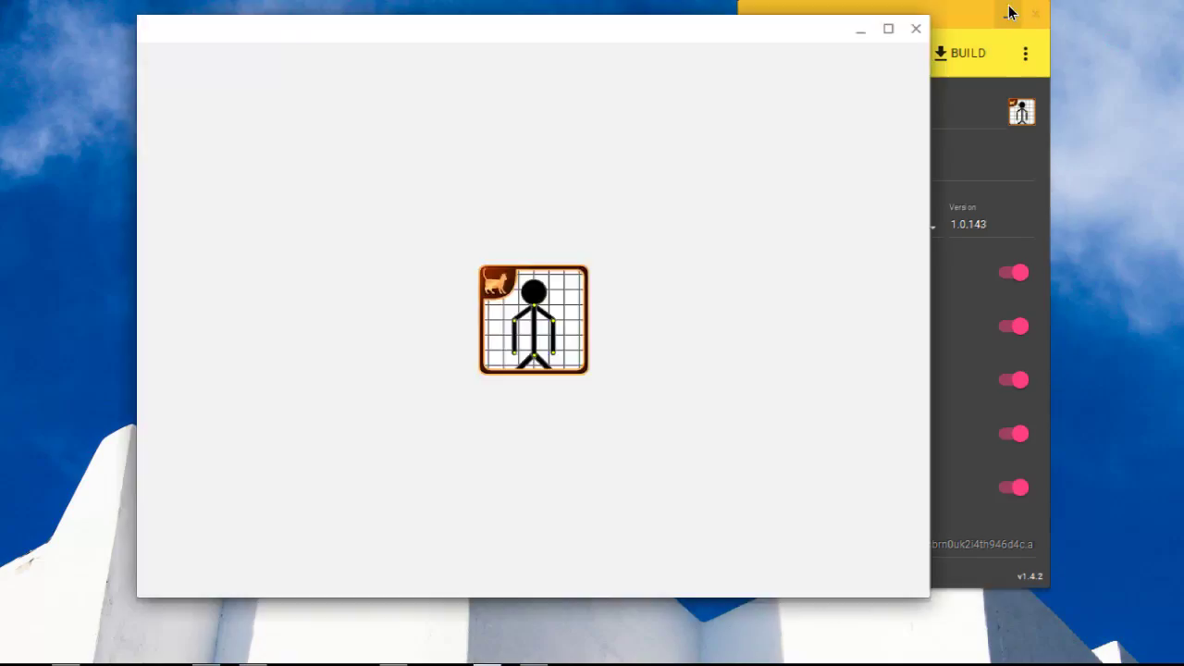
{"action": "left_click", "coordinate": [933, 95]}
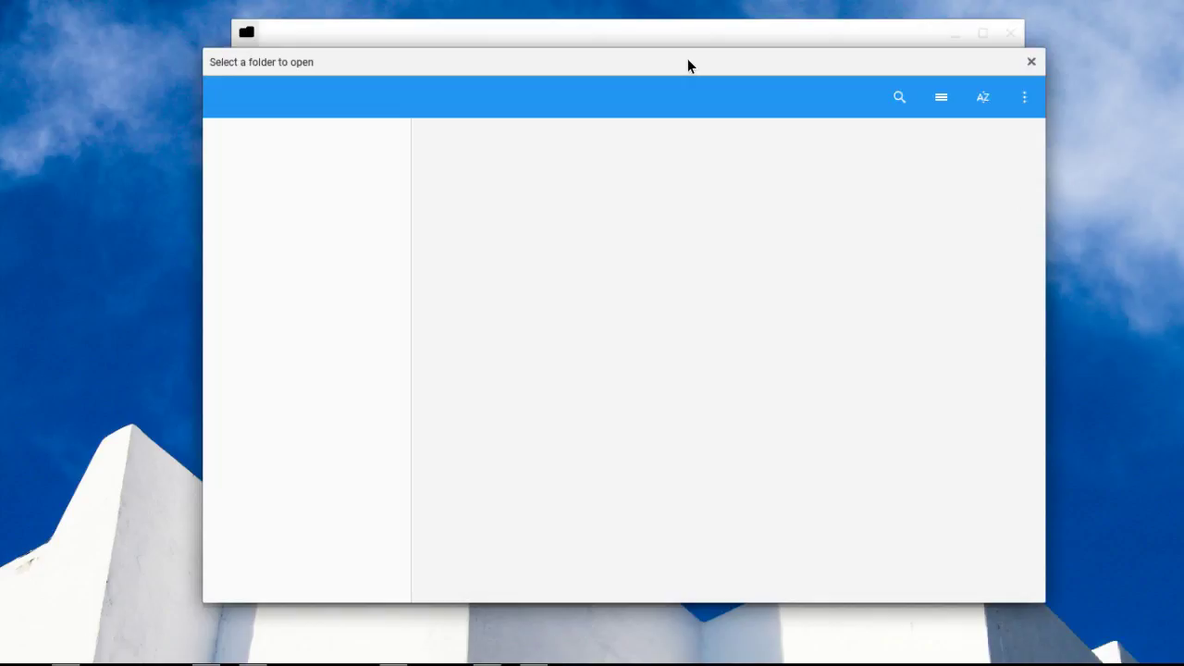
Dismiss the folder selection dialog and shift the Stickman Animator window slightly.
{"action": "mouse_move", "coordinate": [677, 54]}
{"action": "left_mouse_down"}
{"action": "mouse_move", "coordinate": [664, 42]}
{"action": "mouse_move", "coordinate": [689, 43]}
{"action": "mouse_move", "coordinate": [672, 46]}
{"action": "mouse_move", "coordinate": [675, 64]}
{"action": "left_mouse_up"}
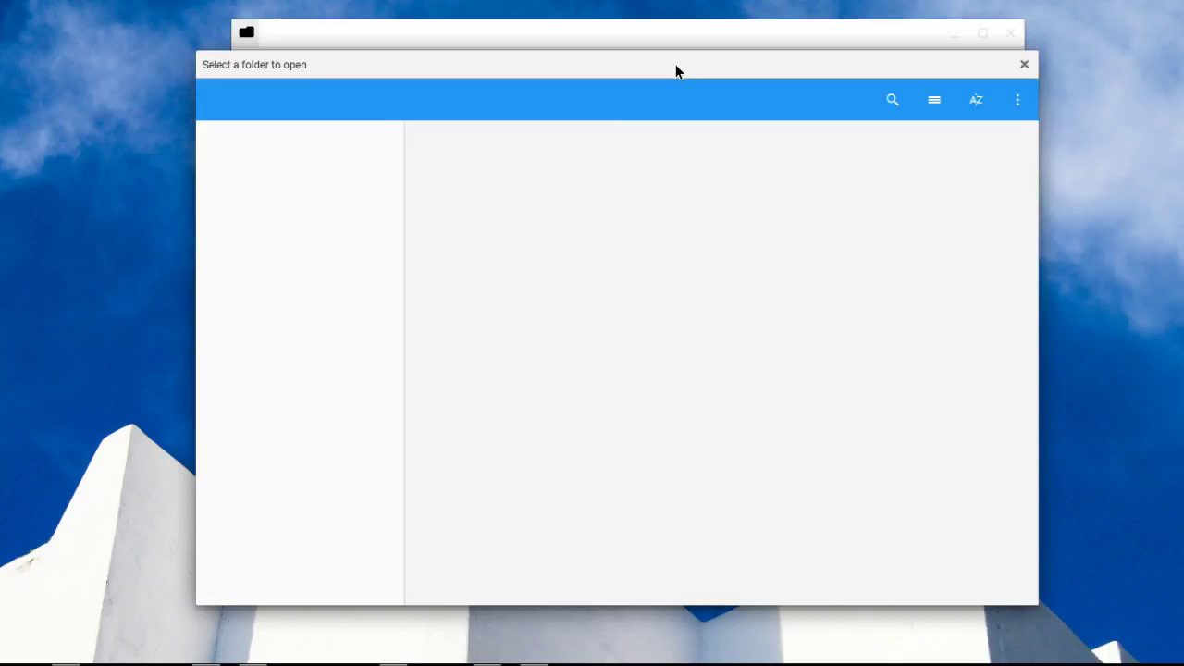
{"action": "key", "text": "Escape"}
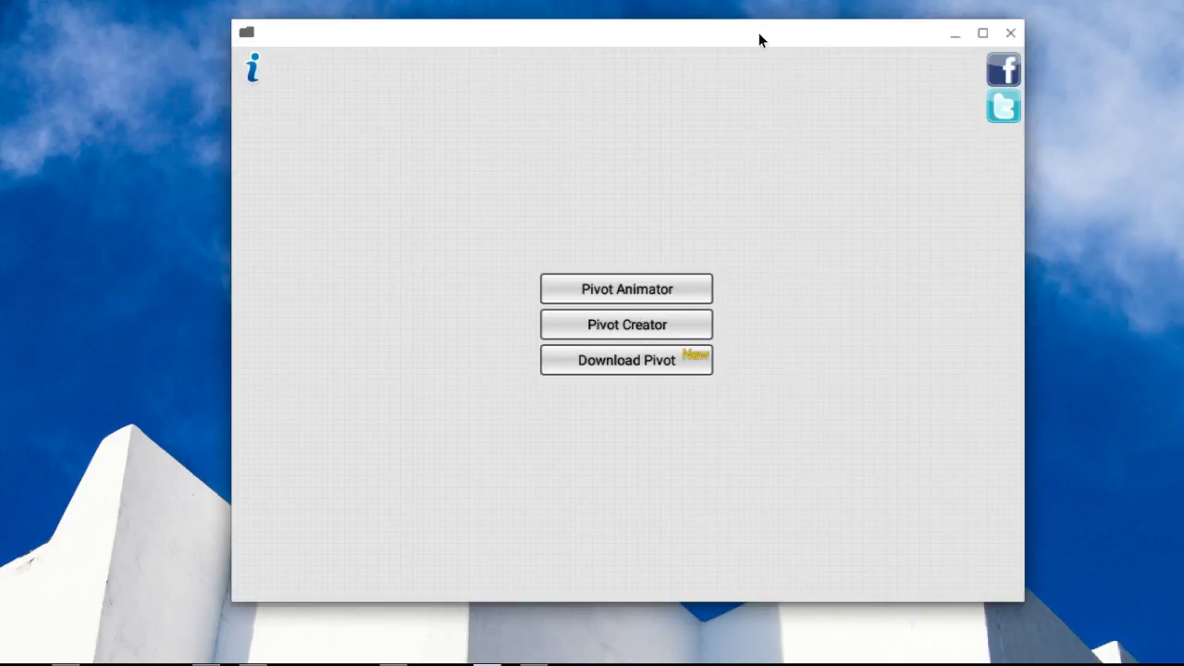
{"action": "left_click_drag", "start_coordinate": [759, 39], "coordinate": [748, 37]}
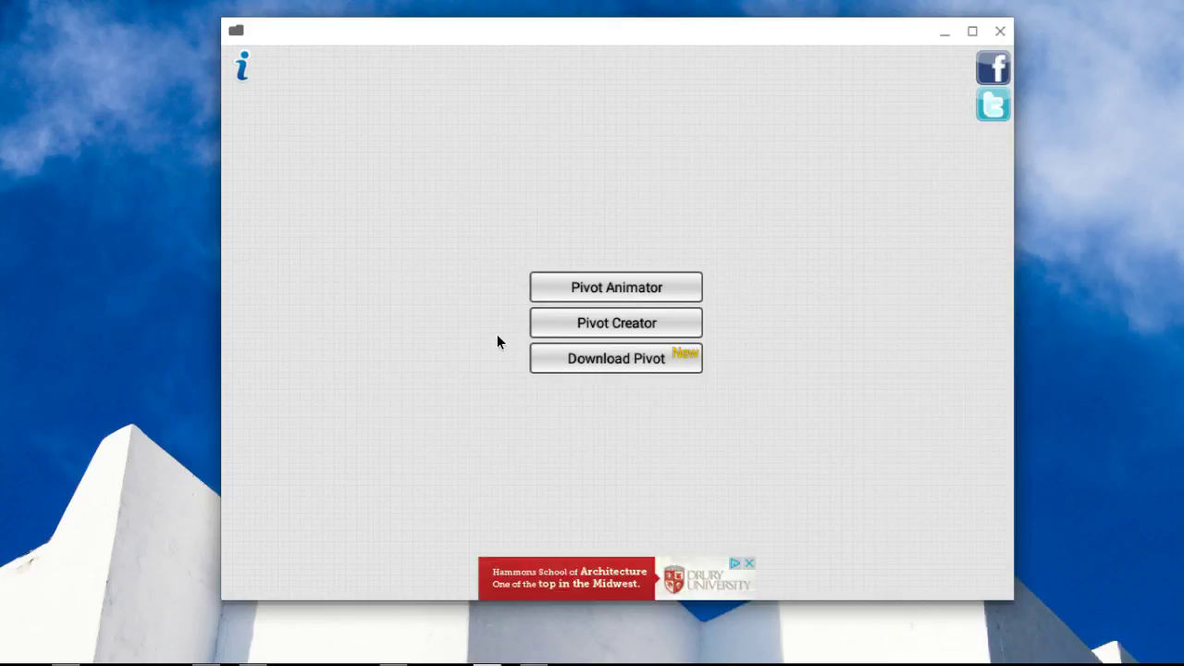
Add the PIVOT1 figure to frame 1 in Pivot Animator and move it to the left side of the canvas.
{"action": "left_click", "coordinate": [568, 286]}
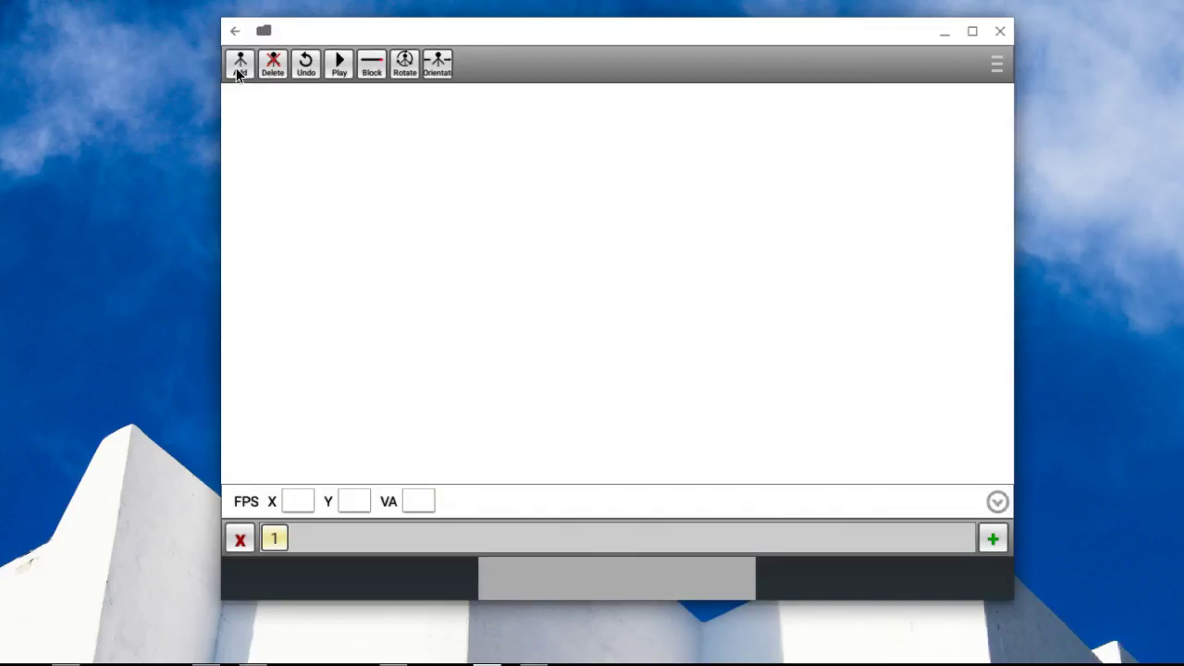
{"action": "left_click", "coordinate": [239, 64]}
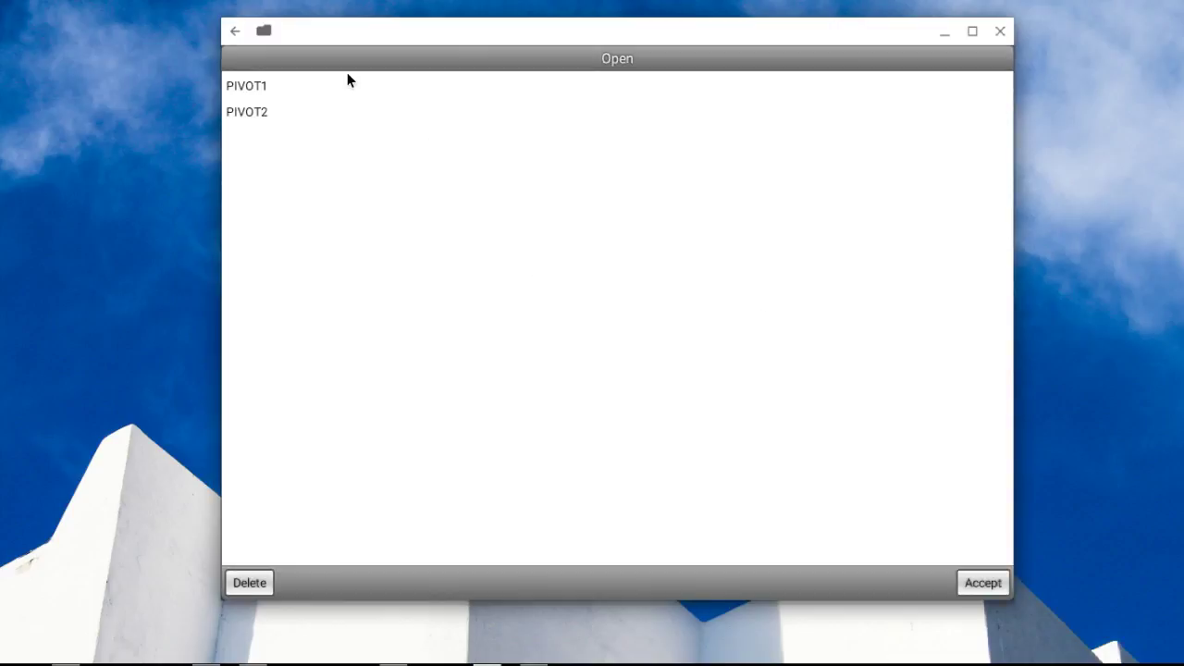
{"action": "left_click", "coordinate": [343, 90]}
{"action": "left_click", "coordinate": [1001, 585]}
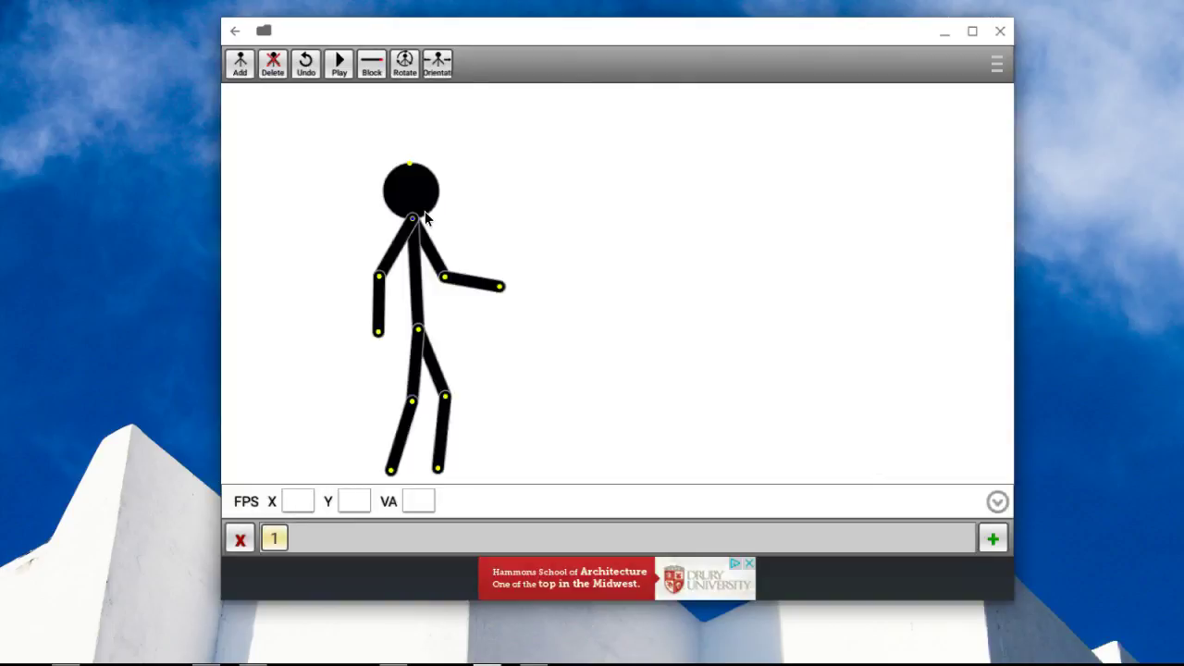
{"action": "left_click_drag", "start_coordinate": [415, 219], "coordinate": [290, 231]}
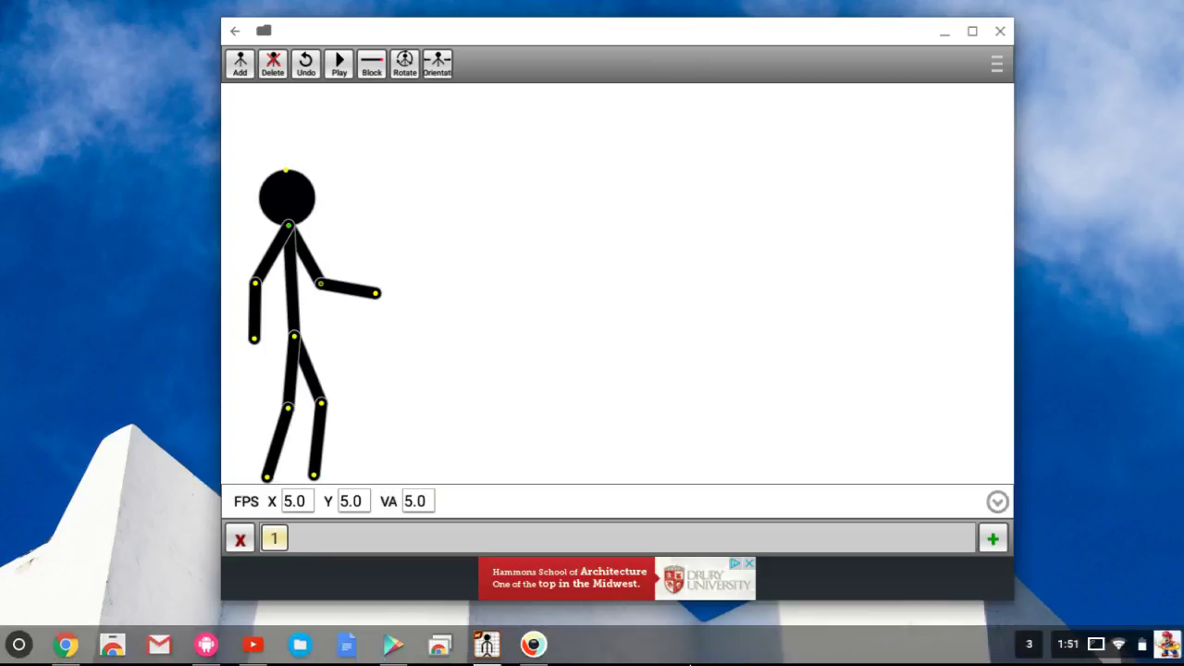
{"action": "left_click", "coordinate": [1111, 644]}
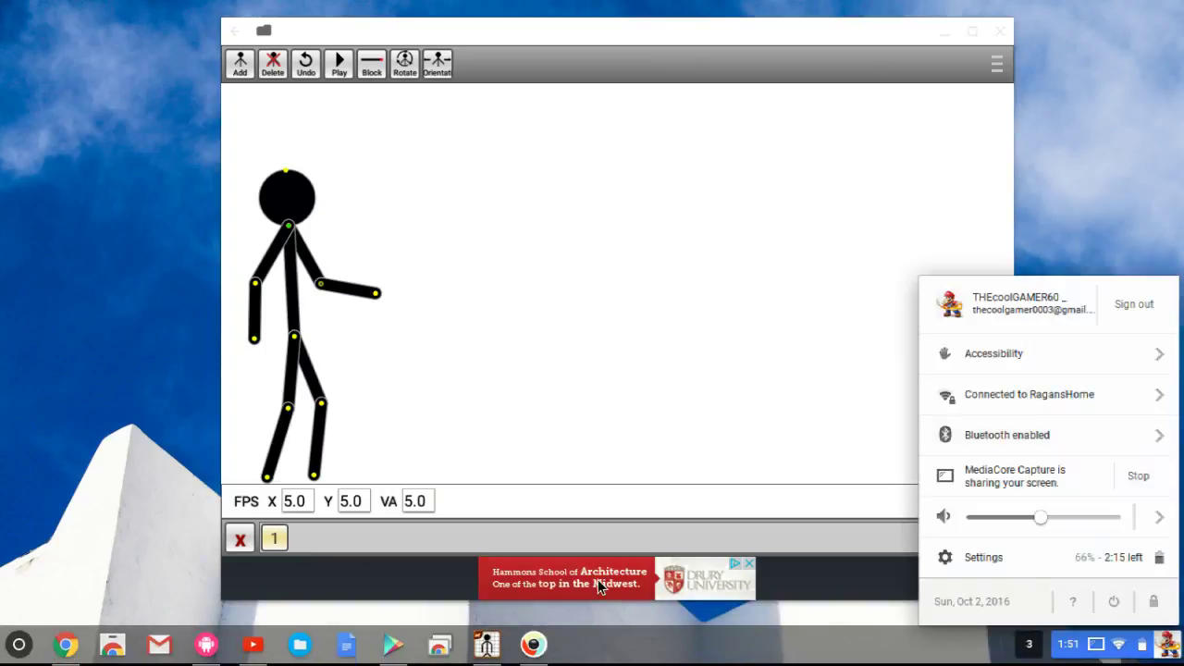